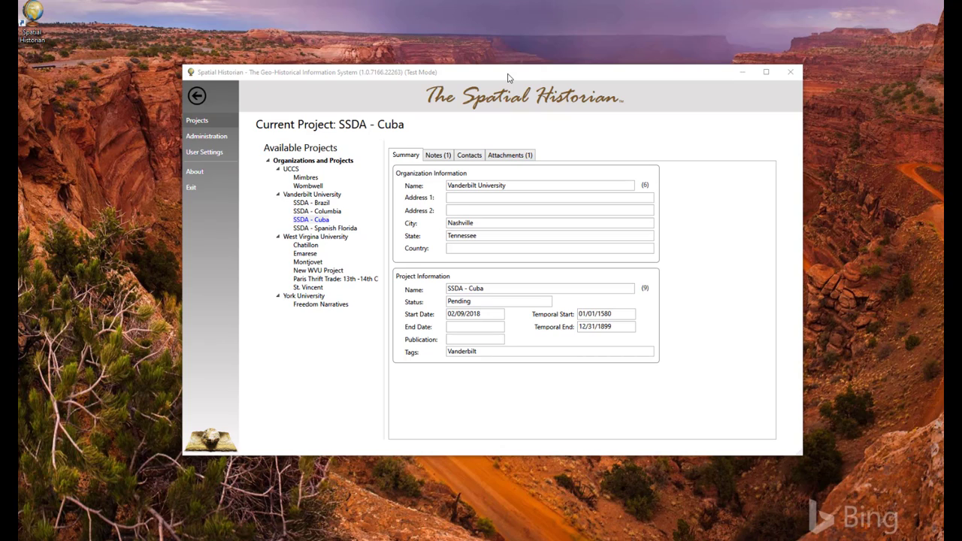
Open the SSDA - Cuba project's content.
{"action": "left_click", "coordinate": [316, 219]}
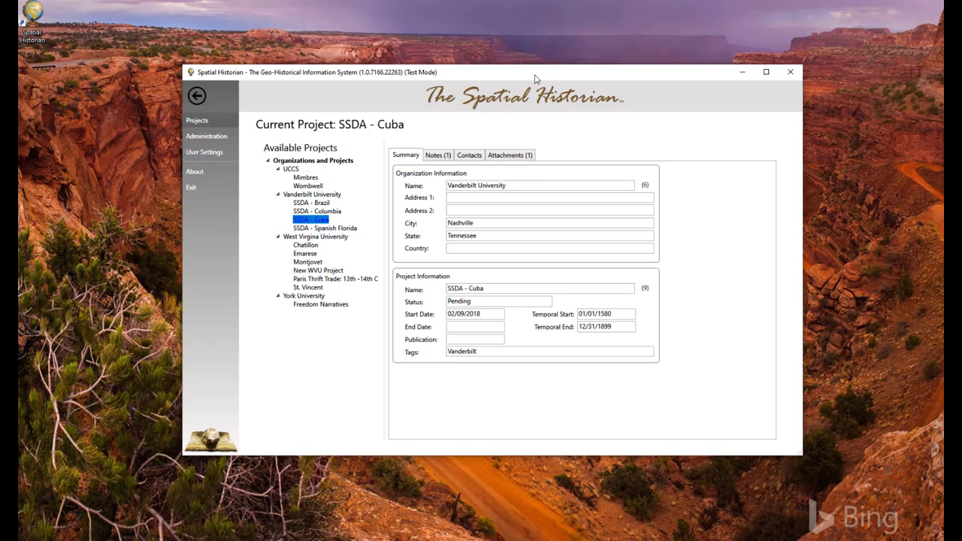
{"action": "left_click", "coordinate": [217, 122]}
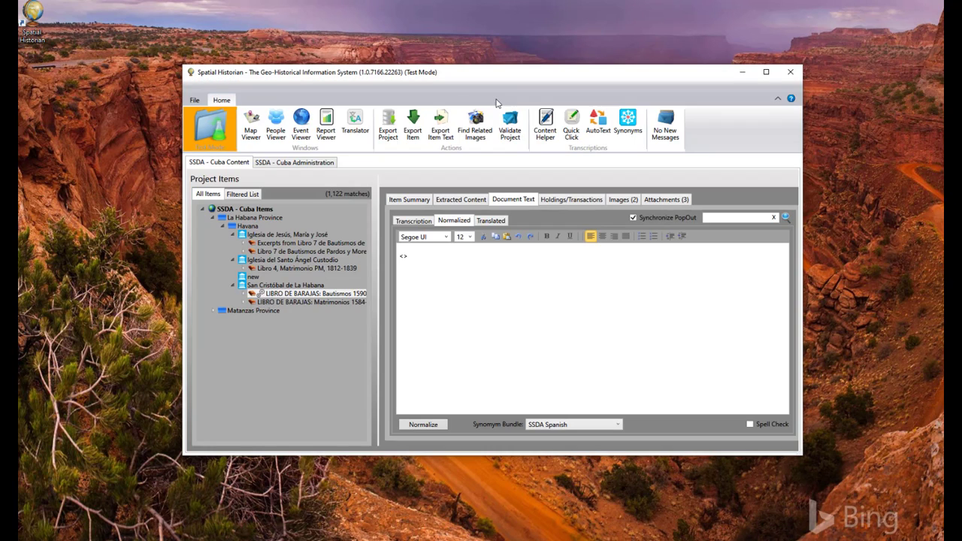
{"action": "left_click_drag", "start_coordinate": [473, 73], "coordinate": [420, 61]}
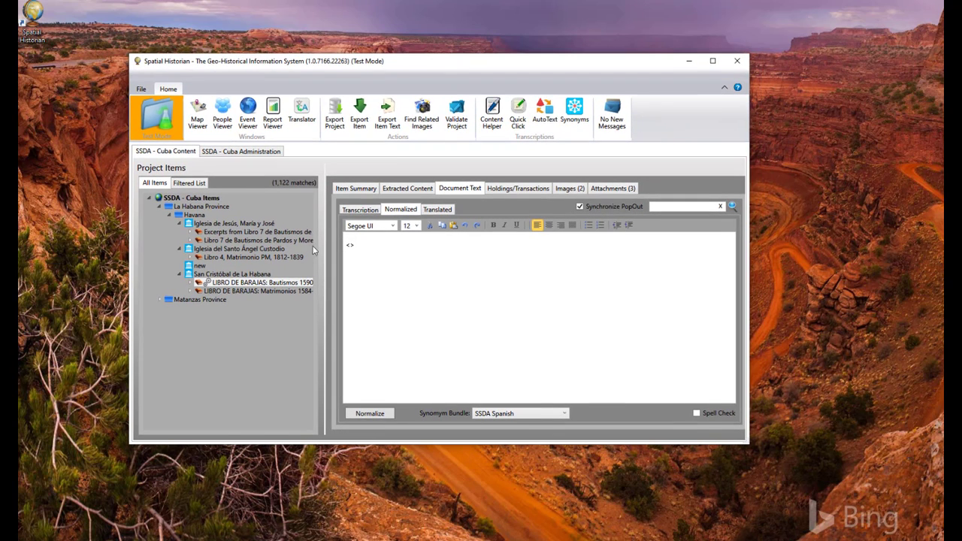
View the item summary of LIBRO DE BARAJAS: Bautismos 1590-1600, expand its folios and select Folio 4 Recto.
{"action": "left_click", "coordinate": [366, 189]}
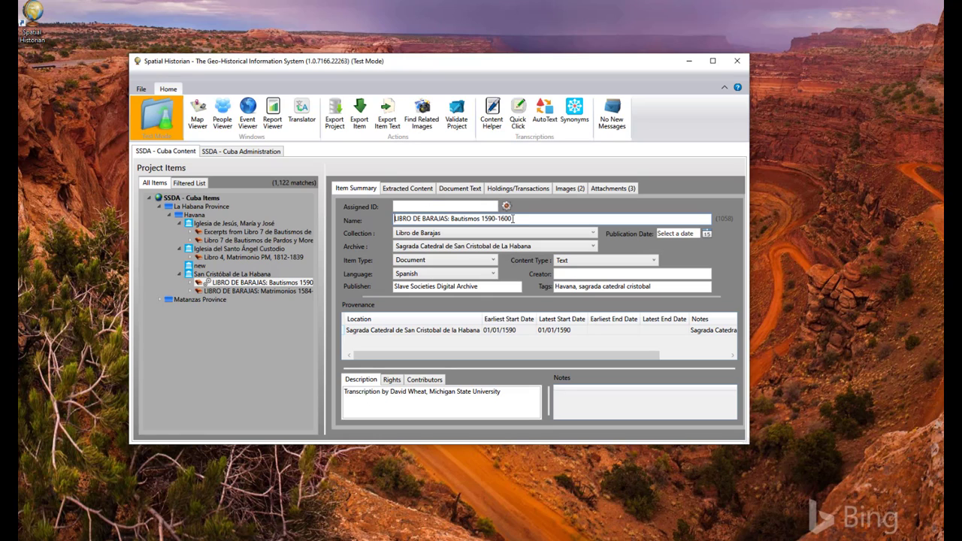
{"action": "left_click", "coordinate": [192, 283]}
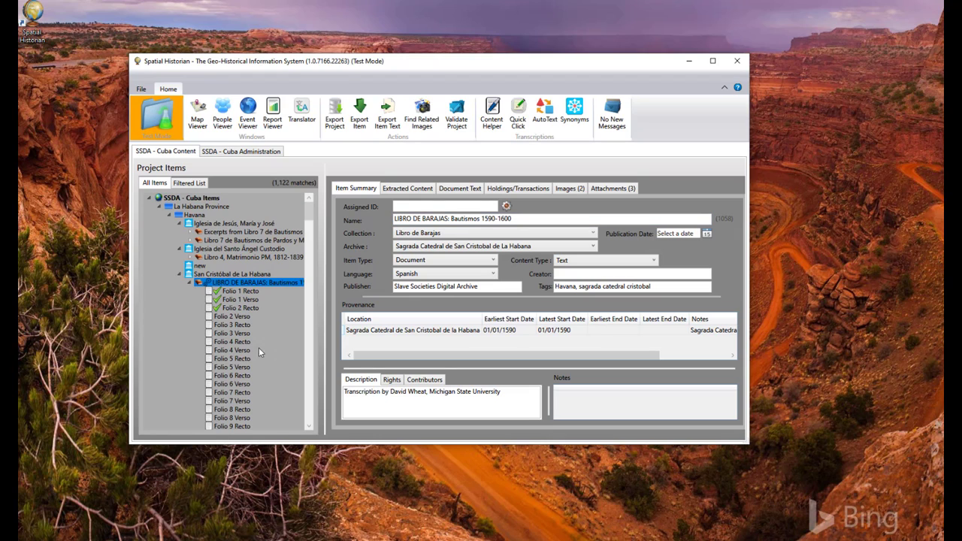
{"action": "left_click", "coordinate": [239, 343]}
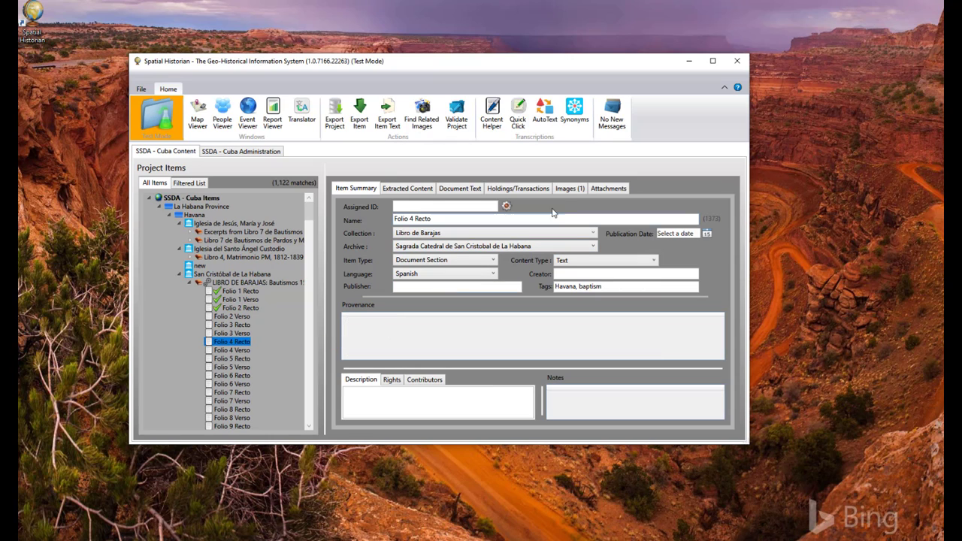
Examine the scanned manuscript image of Folio 4 Recto up close.
{"action": "left_click", "coordinate": [569, 190]}
{"action": "scroll", "coordinate": [542, 292], "scroll_direction": "up", "scroll_amount": 4}
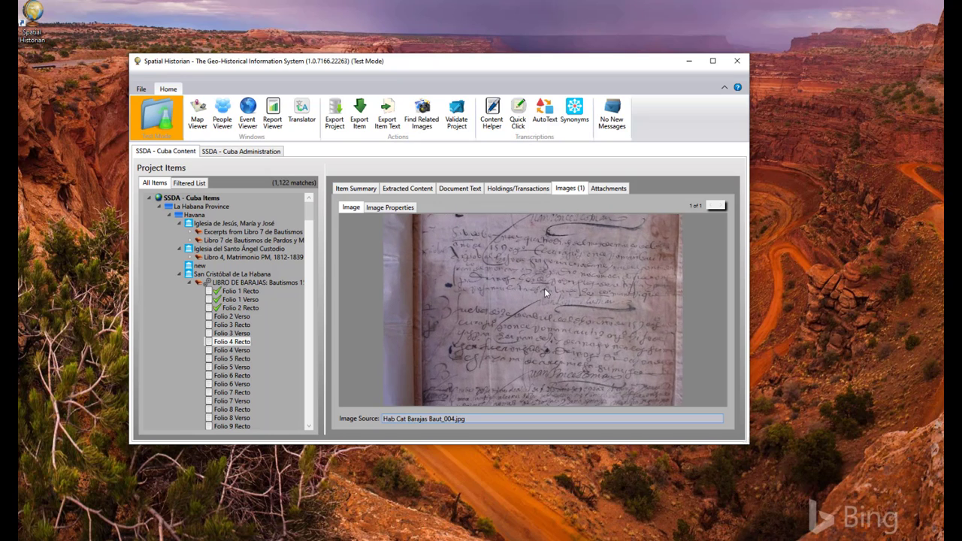
{"action": "scroll", "coordinate": [541, 305], "scroll_direction": "up", "scroll_amount": 3}
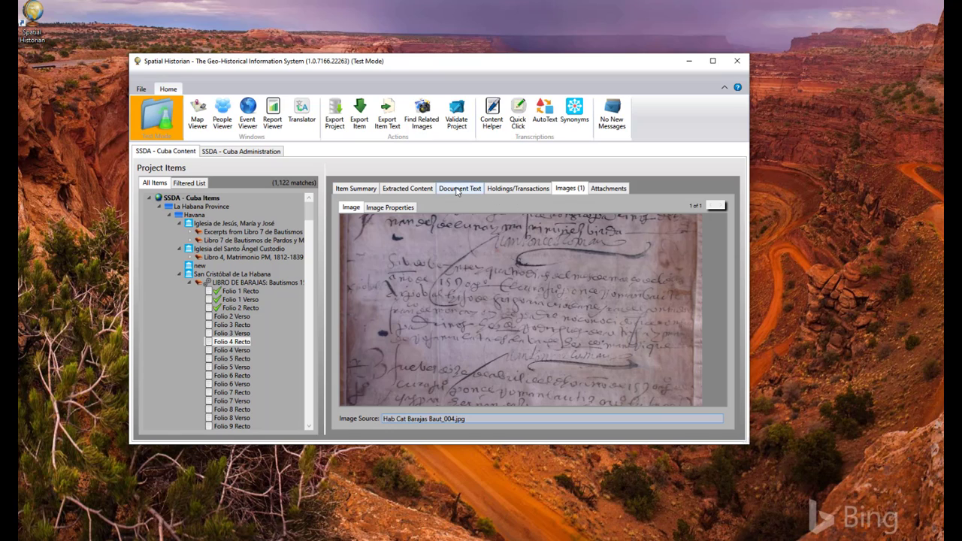
Examine entry 04r (2) in the folio's transcription, including the abbreviated name on its godfather line.
{"action": "left_click", "coordinate": [457, 189]}
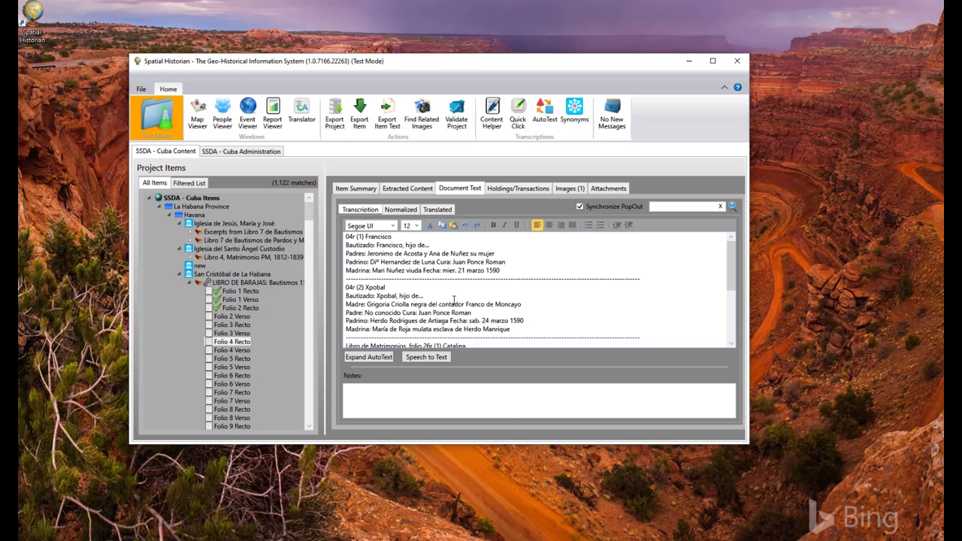
{"action": "left_click_drag", "start_coordinate": [525, 333], "coordinate": [345, 286]}
{"action": "left_click", "coordinate": [624, 314]}
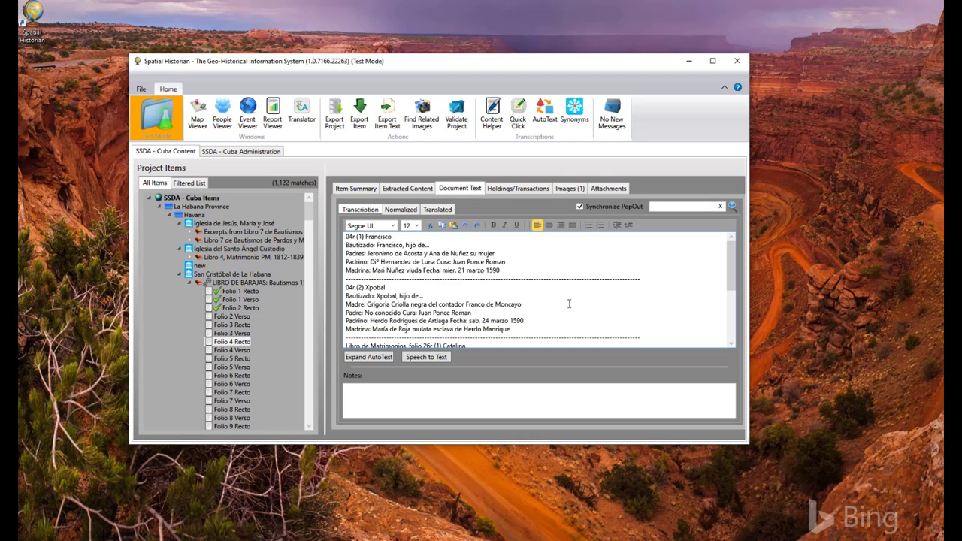
{"action": "double_click", "coordinate": [379, 320]}
{"action": "left_click", "coordinate": [583, 324]}
{"action": "double_click", "coordinate": [473, 320]}
{"action": "left_click", "coordinate": [583, 300]}
Review the same entry, 04r (2), in the folio's normalized text.
{"action": "left_click", "coordinate": [403, 211]}
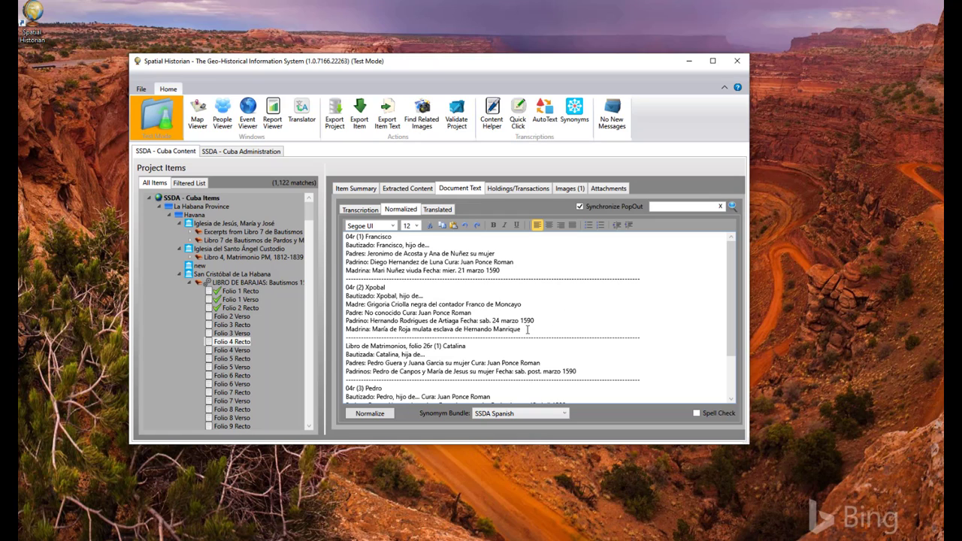
{"action": "left_click_drag", "start_coordinate": [366, 287], "coordinate": [530, 330]}
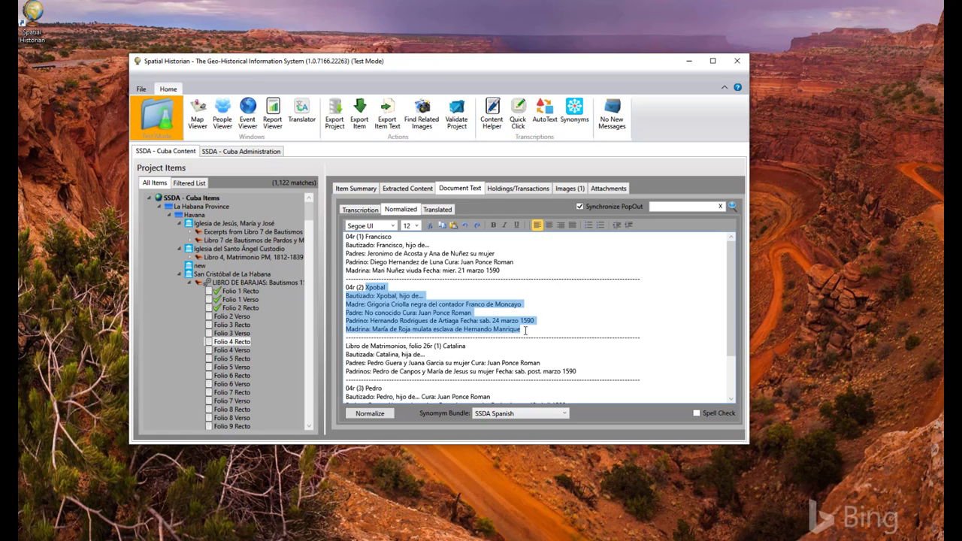
{"action": "left_click", "coordinate": [585, 314]}
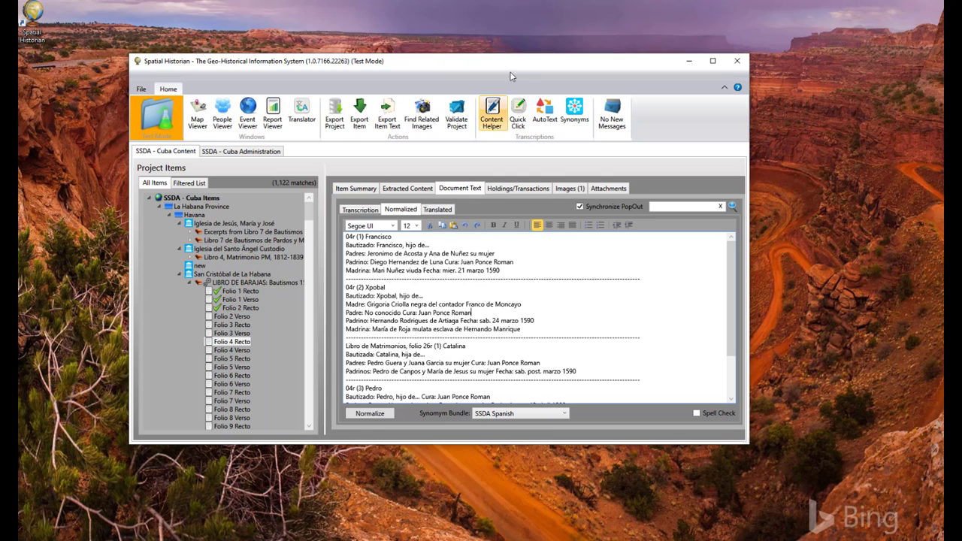
Open the Content Helper for the folio and enter the given name of the baptized person from entry 04r (2) under Self.
{"action": "left_click_drag", "start_coordinate": [482, 60], "coordinate": [388, 27]}
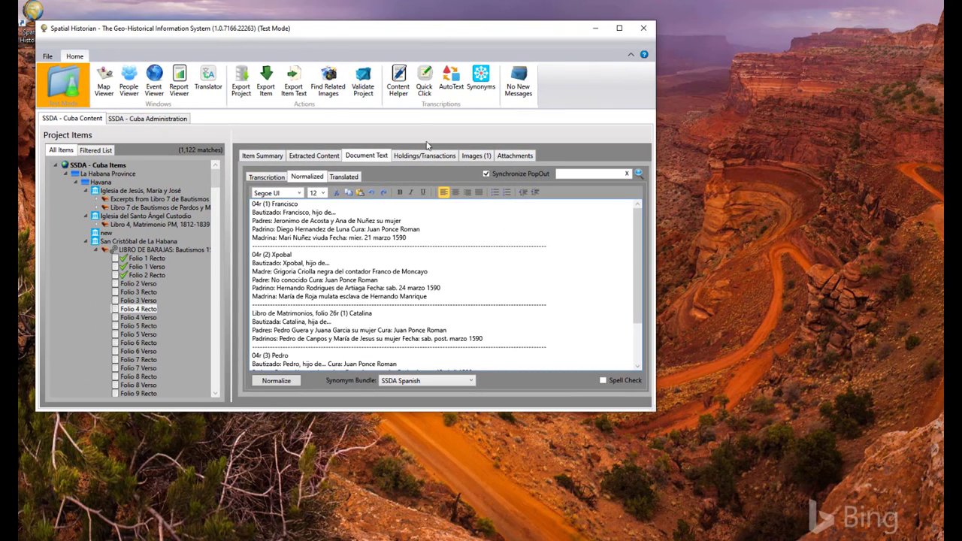
{"action": "left_click", "coordinate": [401, 81]}
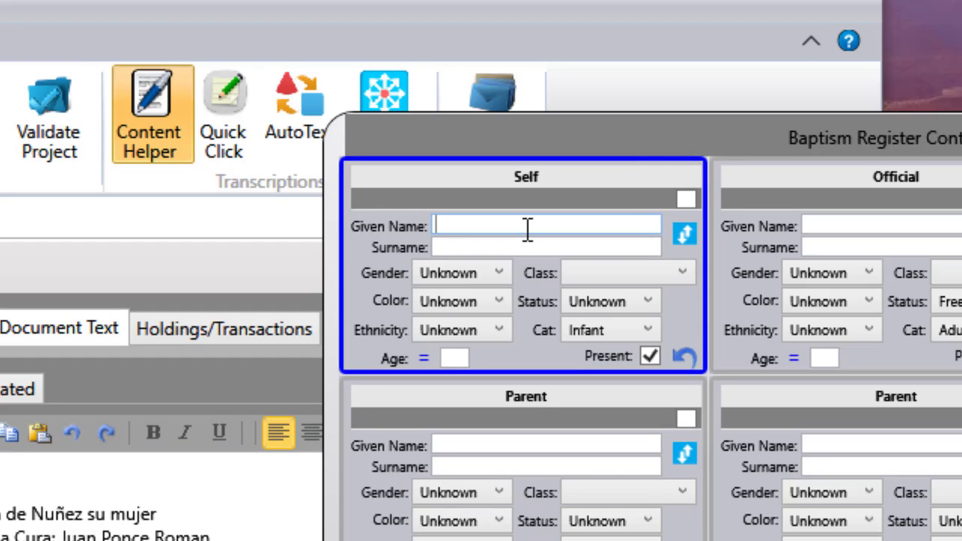
{"action": "type", "text": "X"}
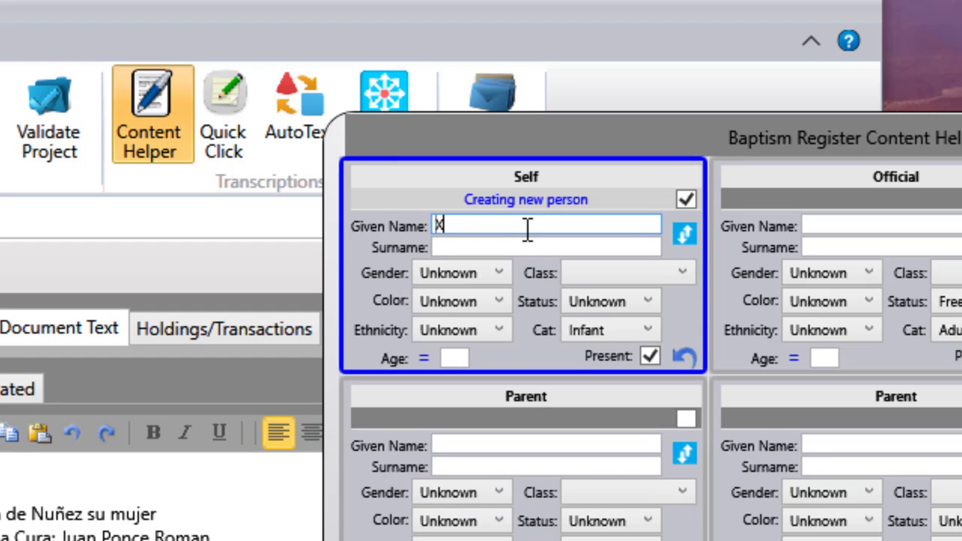
{"action": "type", "text": "pobal"}
{"action": "left_click", "coordinate": [583, 239]}
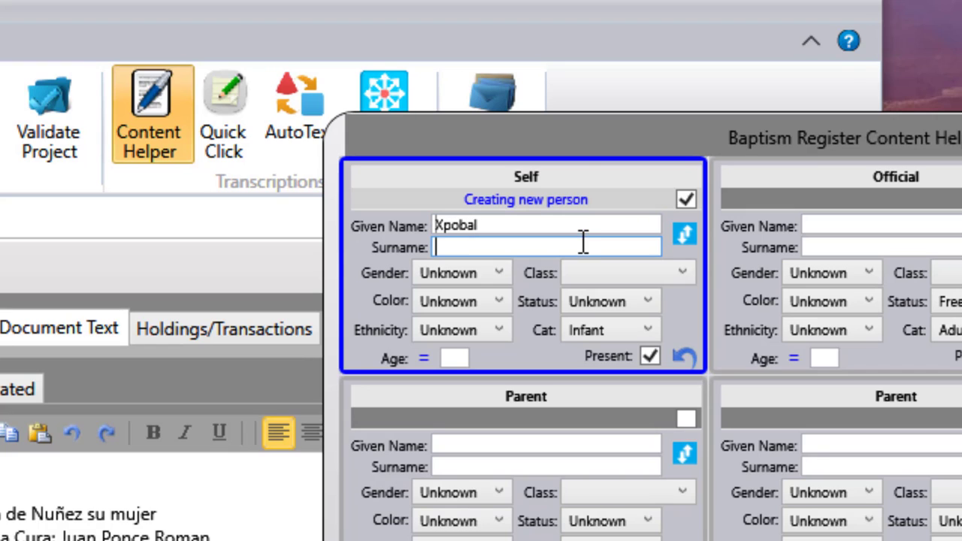
Set the Self person's gender to Female, color to Moreno, status to Enslaved and category to Infant.
{"action": "left_click", "coordinate": [503, 274]}
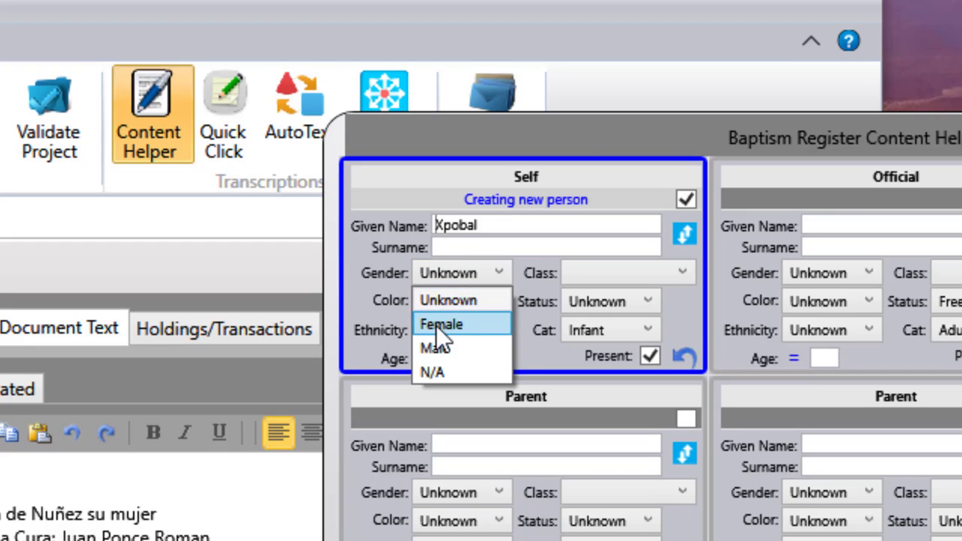
{"action": "left_click", "coordinate": [435, 325]}
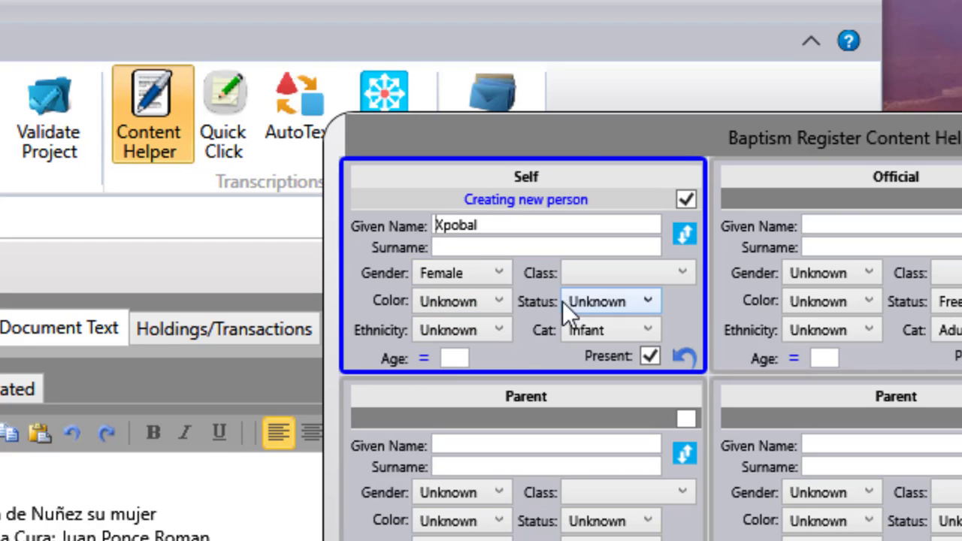
{"action": "left_click", "coordinate": [499, 300]}
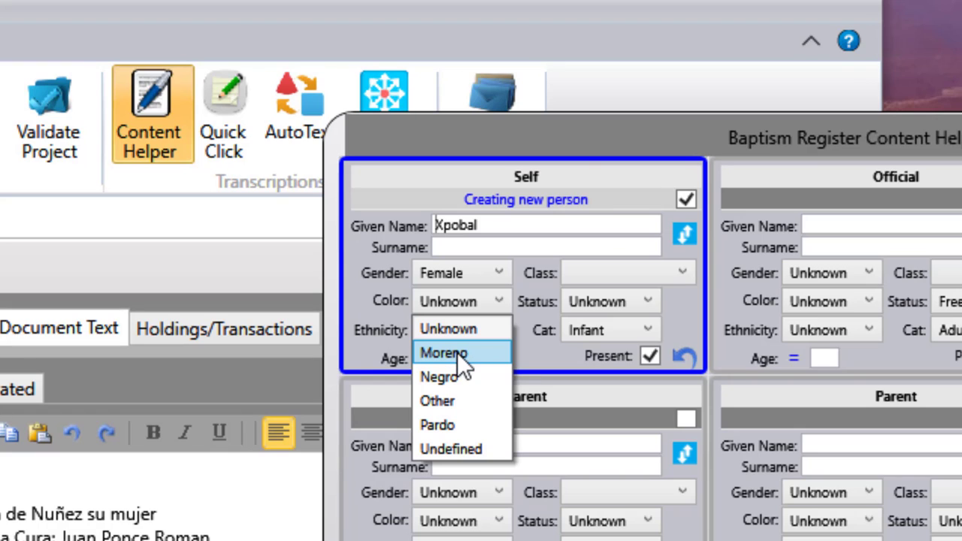
{"action": "left_click", "coordinate": [457, 352]}
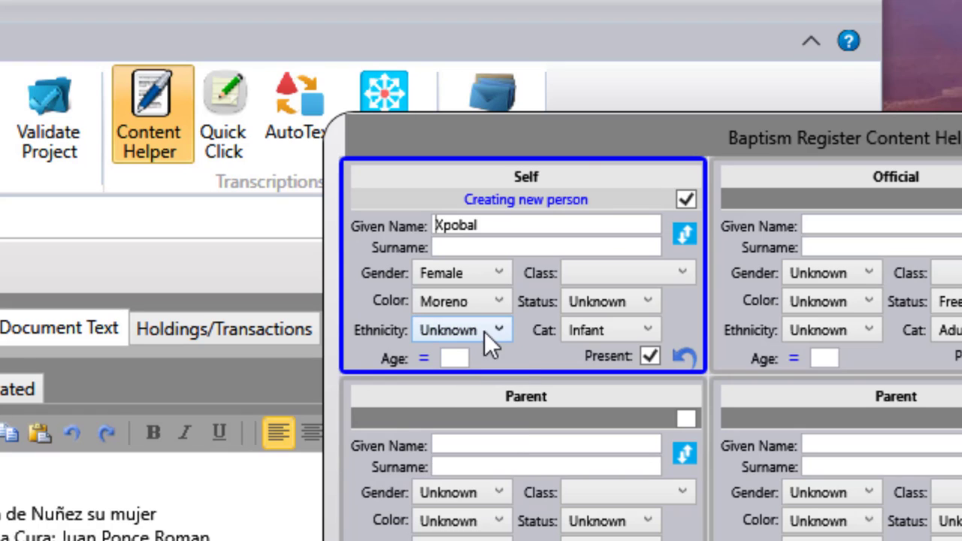
{"action": "left_click", "coordinate": [645, 305]}
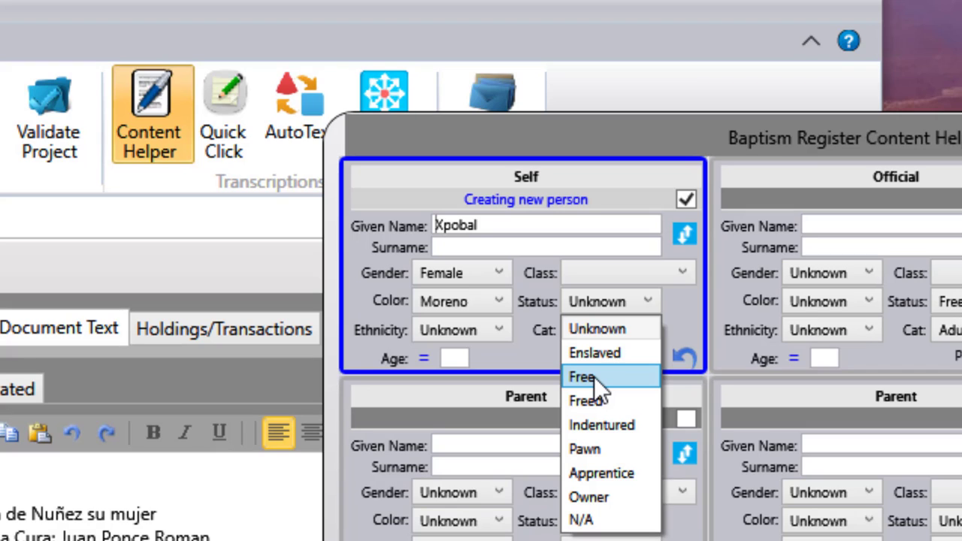
{"action": "left_click", "coordinate": [607, 359]}
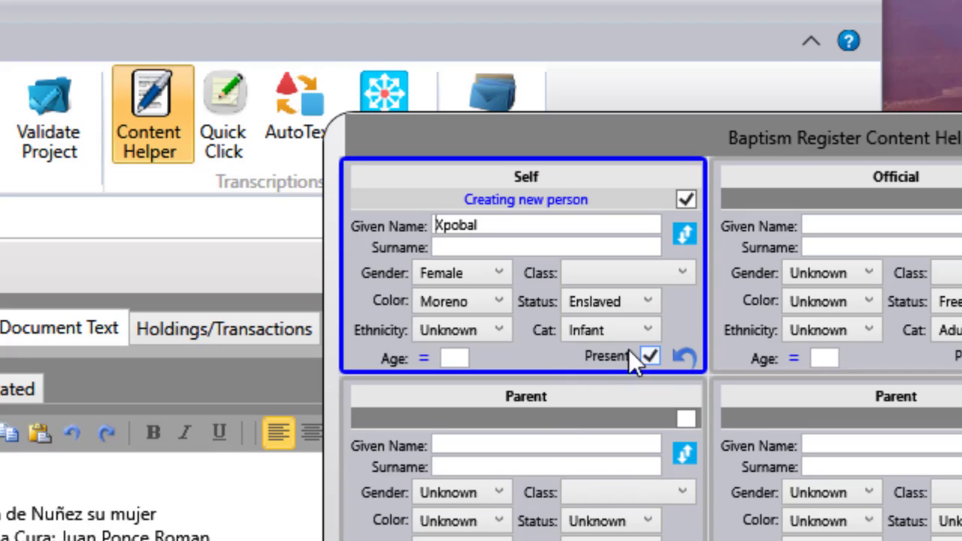
{"action": "left_click", "coordinate": [499, 330]}
{"action": "left_click", "coordinate": [499, 330]}
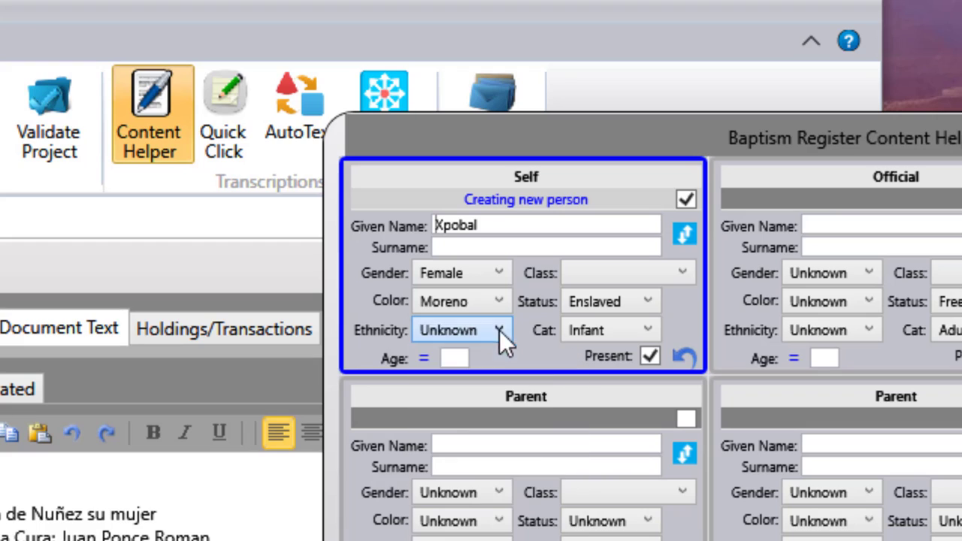
{"action": "left_click", "coordinate": [647, 330]}
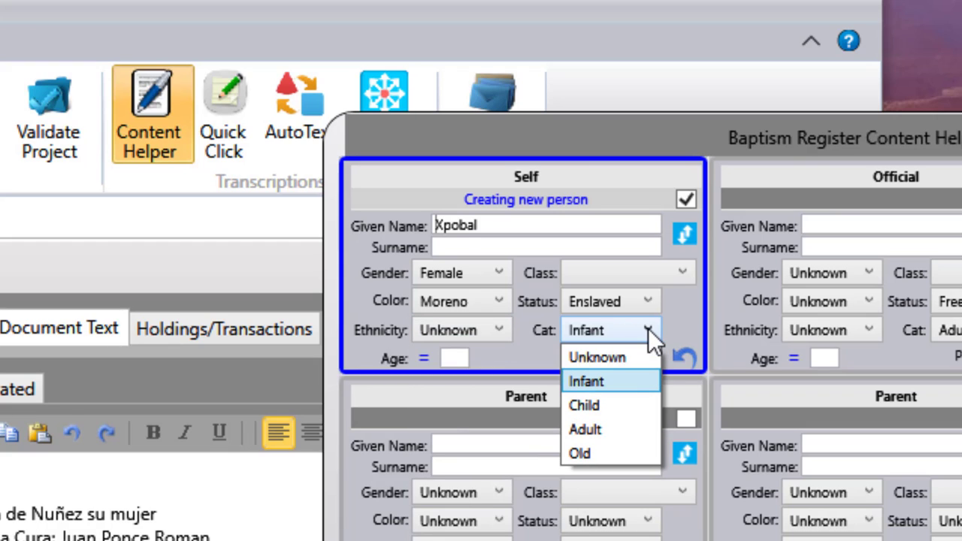
{"action": "left_click", "coordinate": [610, 381]}
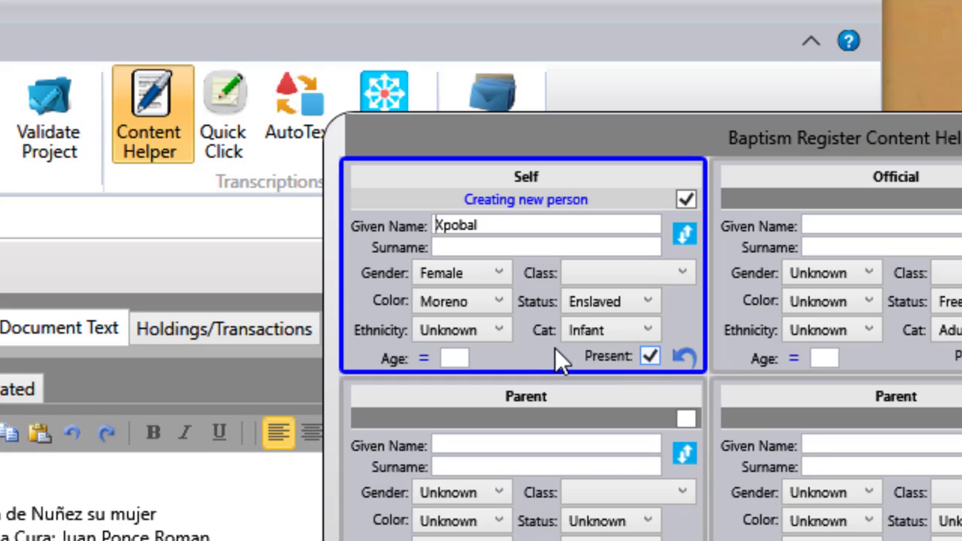
Try an age of 10 for the Self person, cycling through the age qualifiers, and clear the age.
{"action": "left_click", "coordinate": [466, 359]}
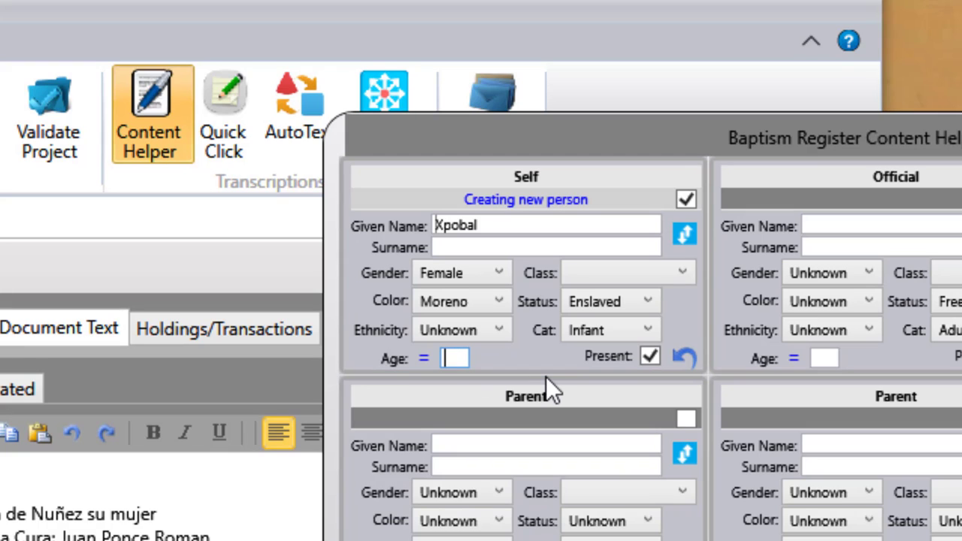
{"action": "type", "text": "10"}
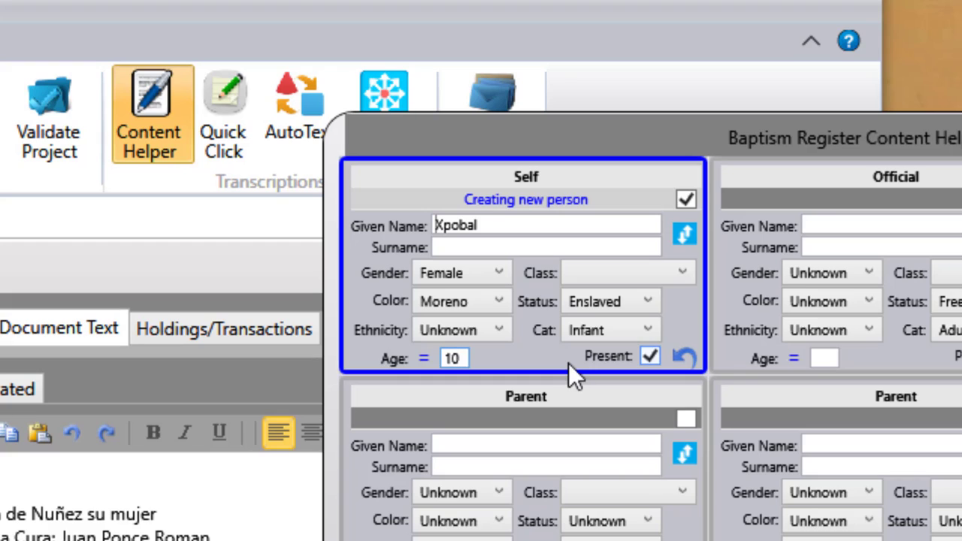
{"action": "left_click", "coordinate": [424, 359]}
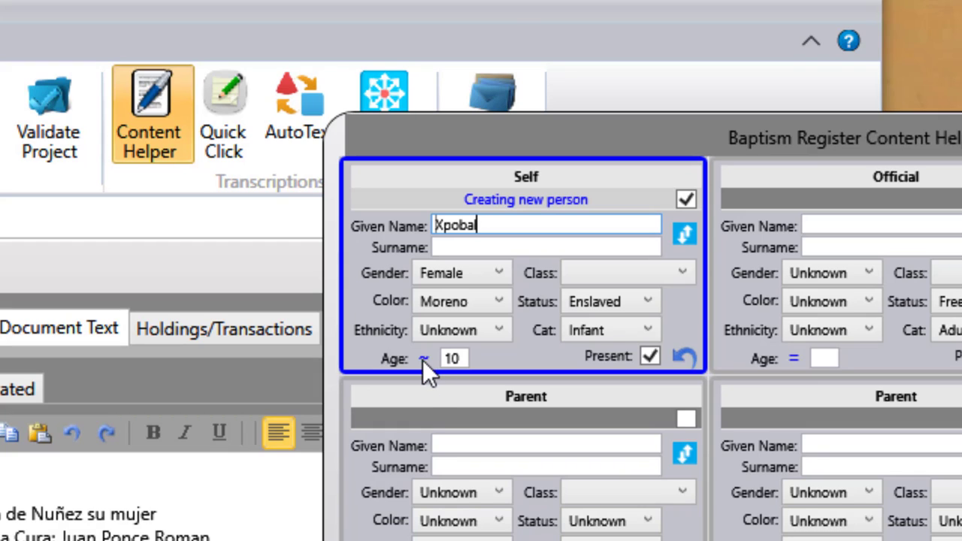
{"action": "left_click", "coordinate": [424, 358]}
{"action": "left_click", "coordinate": [423, 358]}
{"action": "left_click", "coordinate": [425, 359]}
{"action": "double_click", "coordinate": [466, 357]}
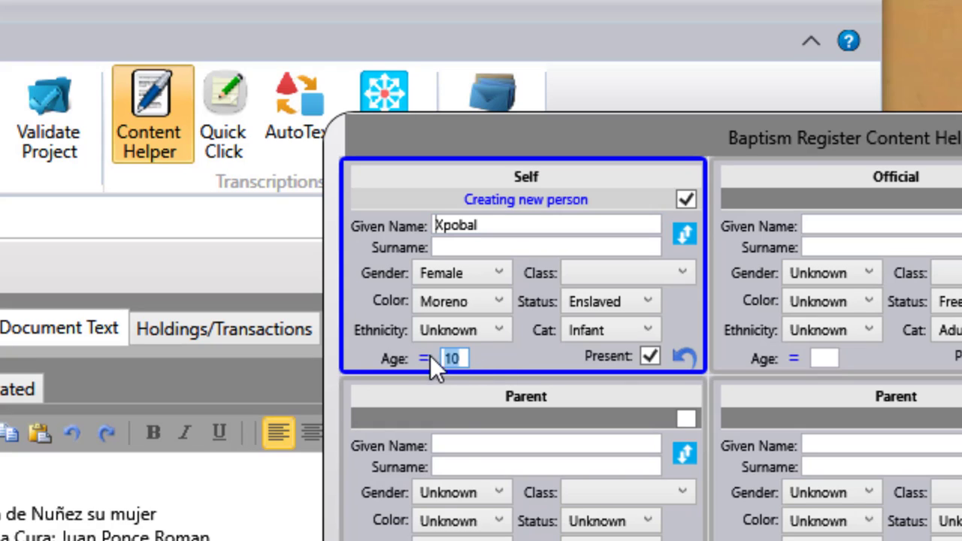
{"action": "key", "text": "BackSpace"}
Try date-of-birth mode for the Self person and return to age mode.
{"action": "left_click", "coordinate": [502, 355]}
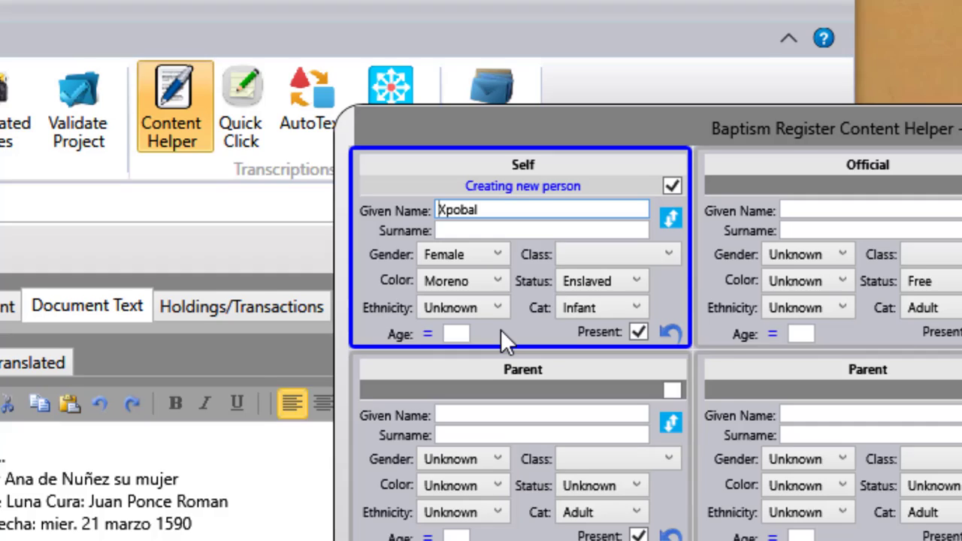
{"action": "right_click", "coordinate": [502, 355]}
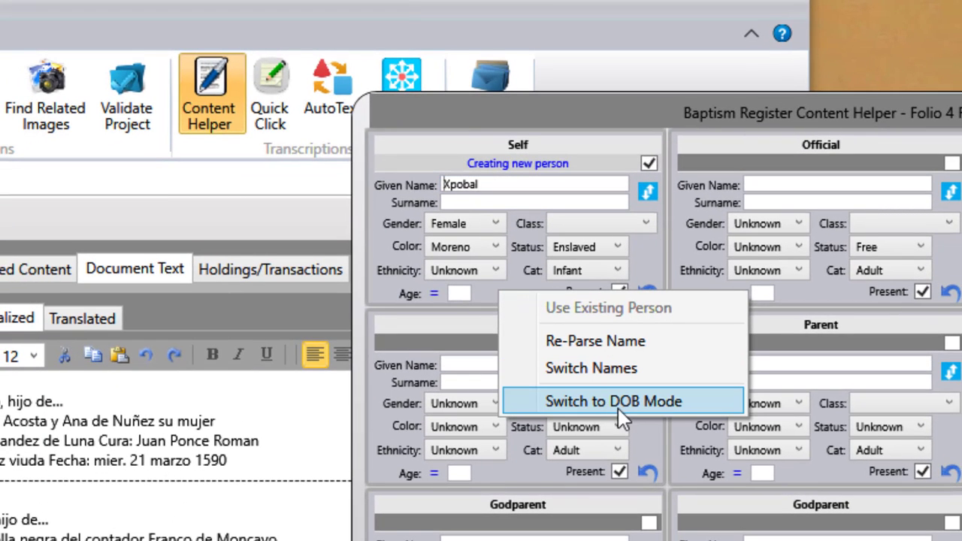
{"action": "left_click", "coordinate": [627, 401]}
{"action": "left_click", "coordinate": [449, 293]}
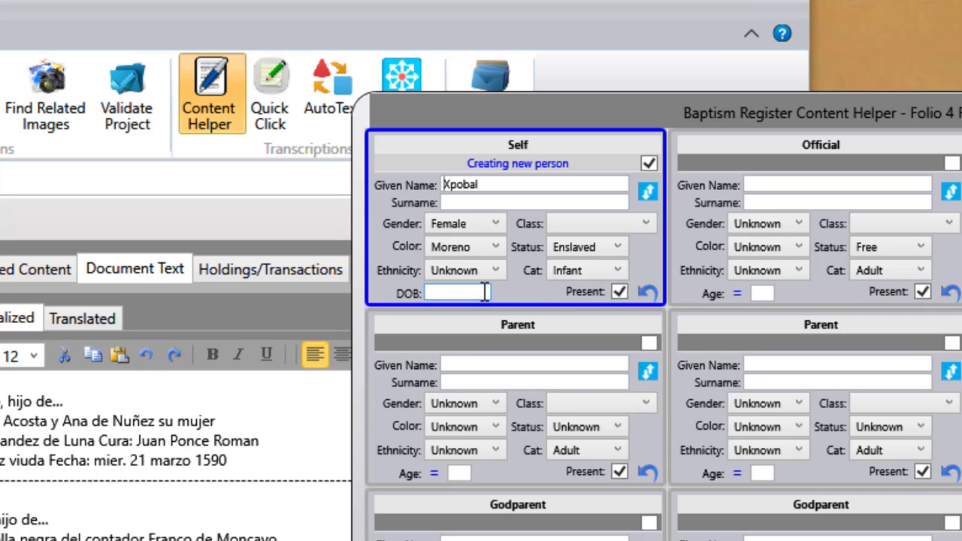
{"action": "right_click", "coordinate": [524, 291]}
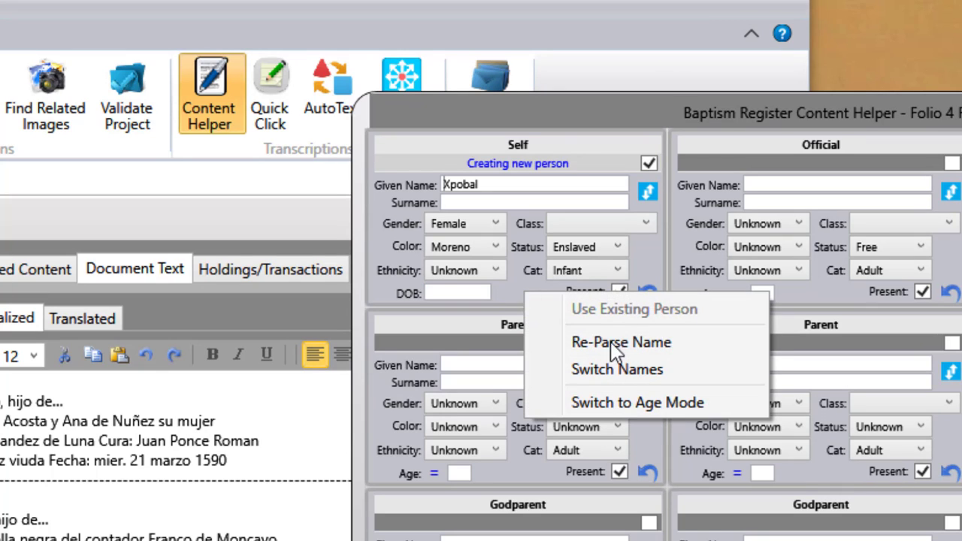
{"action": "left_click", "coordinate": [631, 404]}
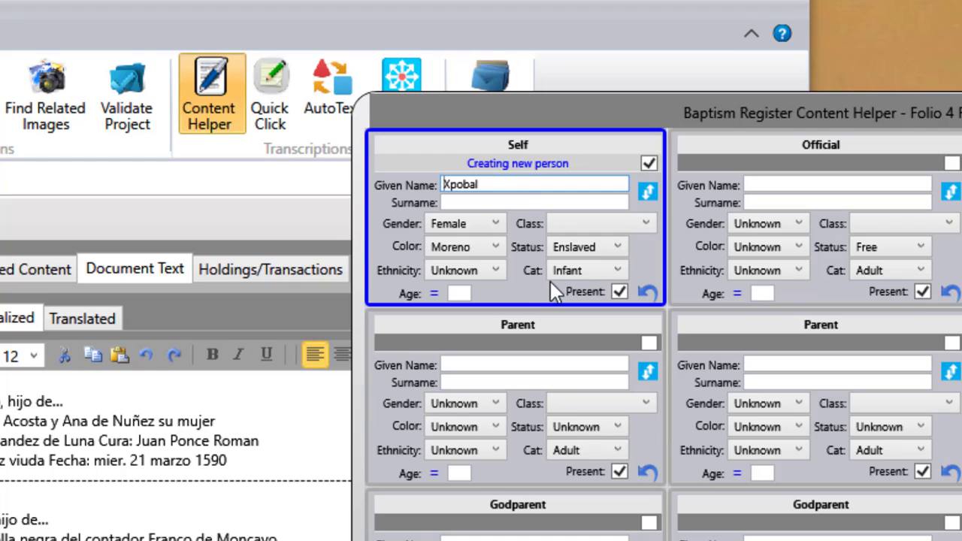
Clear all details entered for the Self person.
{"action": "left_click", "coordinate": [478, 184]}
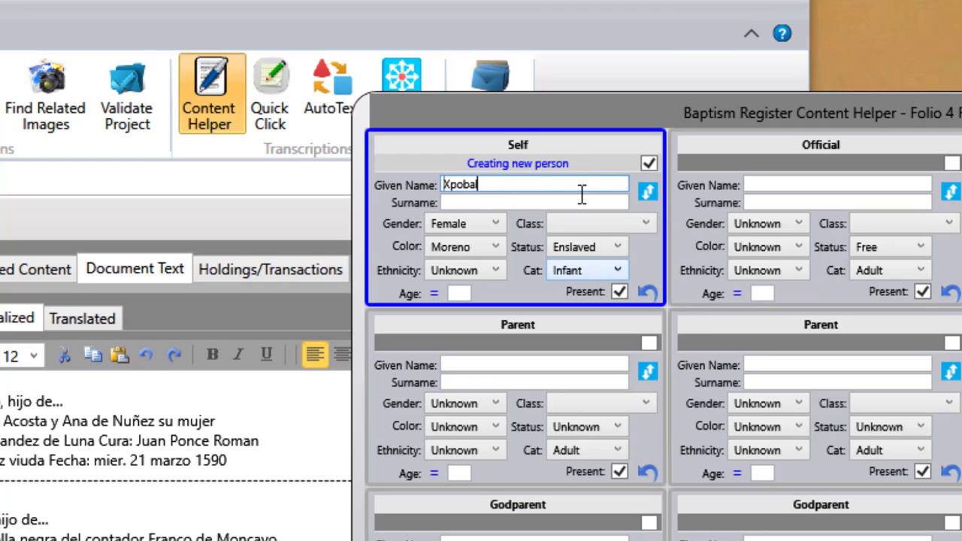
{"action": "left_click", "coordinate": [643, 290]}
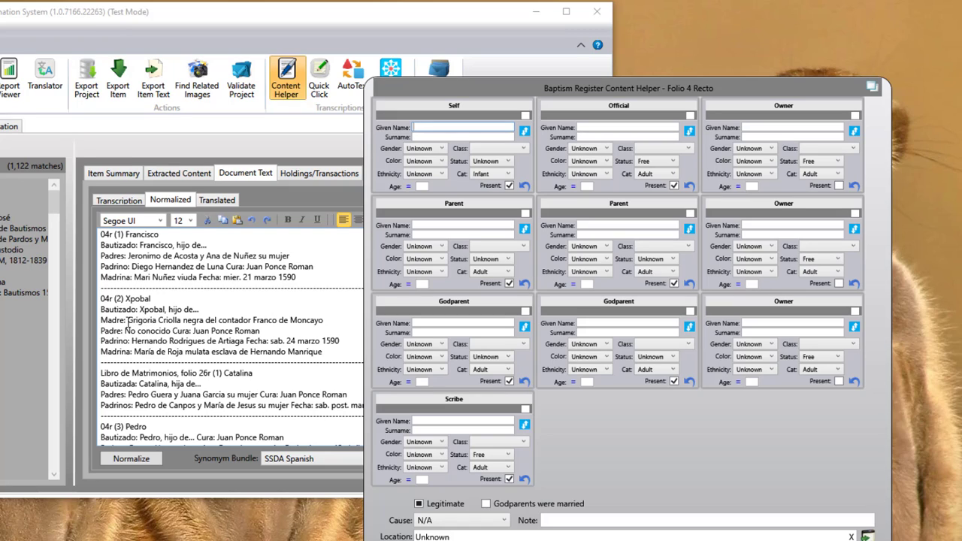
Transfer the mother's full name from entry 04r (2) to the first Parent and the godfather's to the first Godparent.
{"action": "left_click_drag", "start_coordinate": [127, 320], "coordinate": [176, 328]}
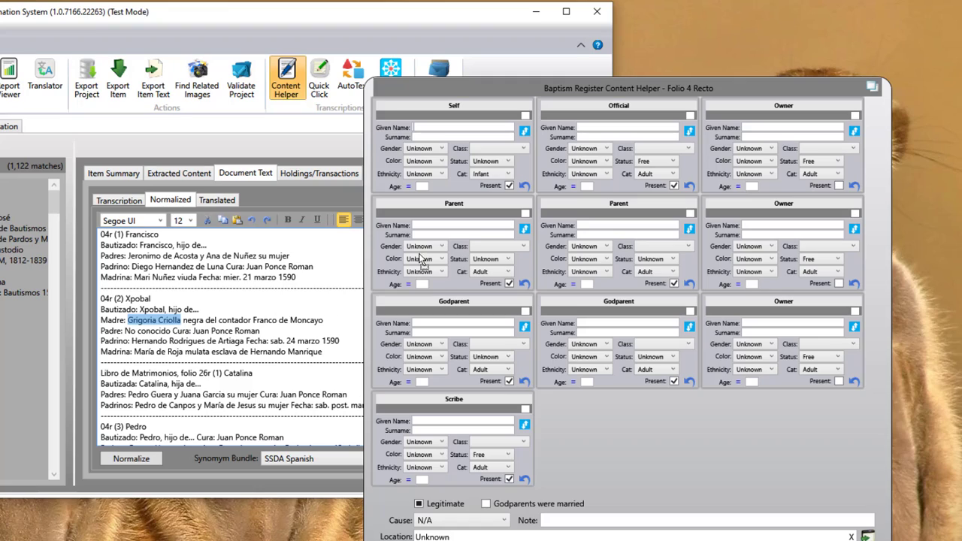
{"action": "left_click", "coordinate": [460, 258]}
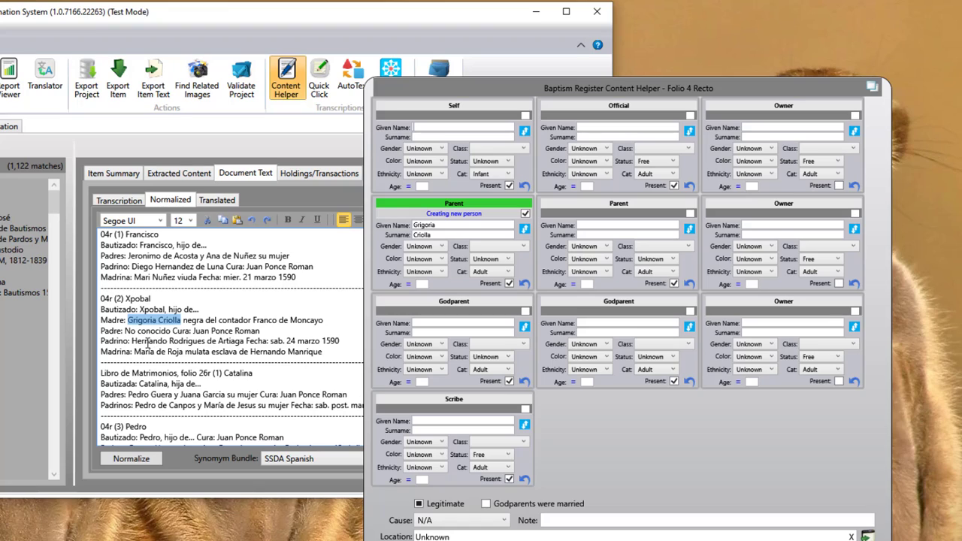
{"action": "left_click_drag", "start_coordinate": [147, 343], "coordinate": [223, 343]}
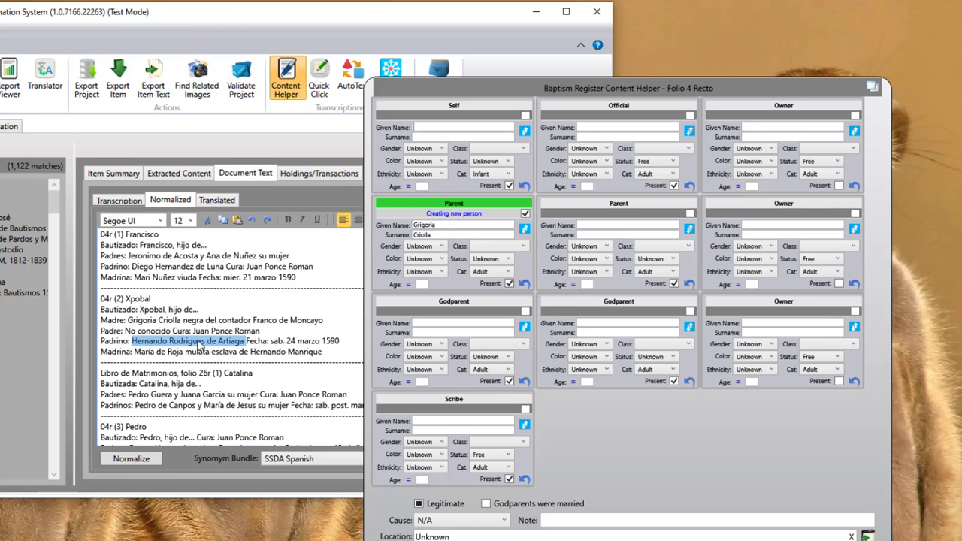
{"action": "left_click", "coordinate": [519, 363]}
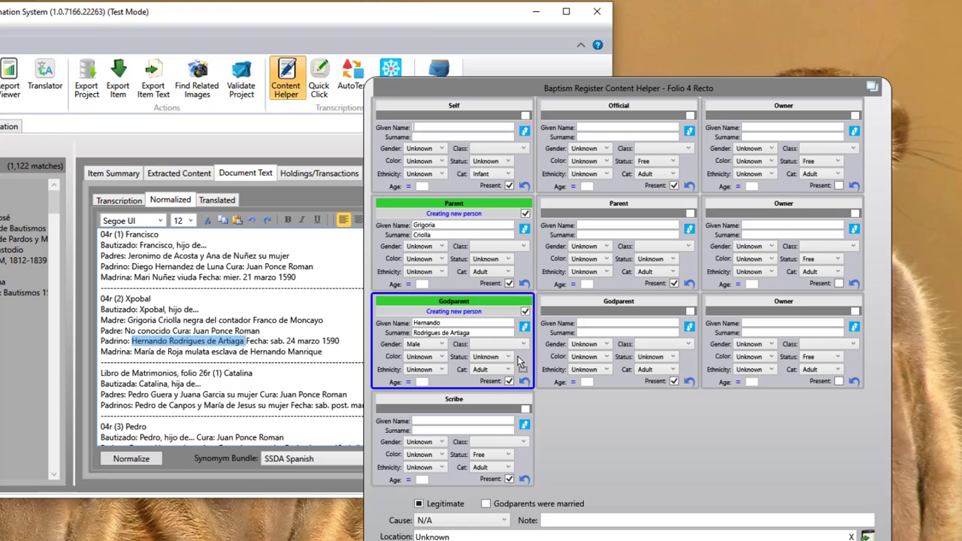
Try re-parsing the first Godparent's name into other given name and surname splits, and clear the Godparent and Parent entries.
{"action": "double_click", "coordinate": [430, 324]}
{"action": "left_click", "coordinate": [458, 322]}
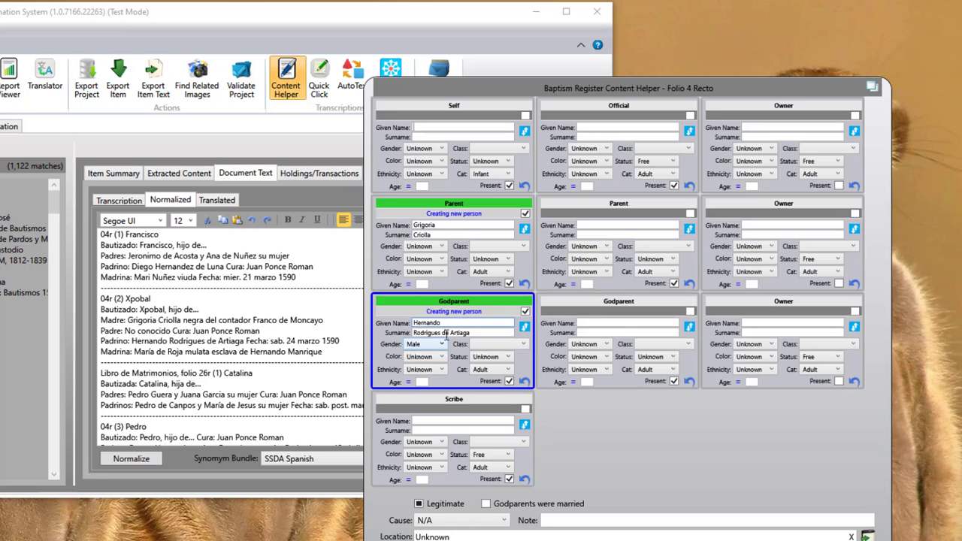
{"action": "left_click", "coordinate": [521, 328]}
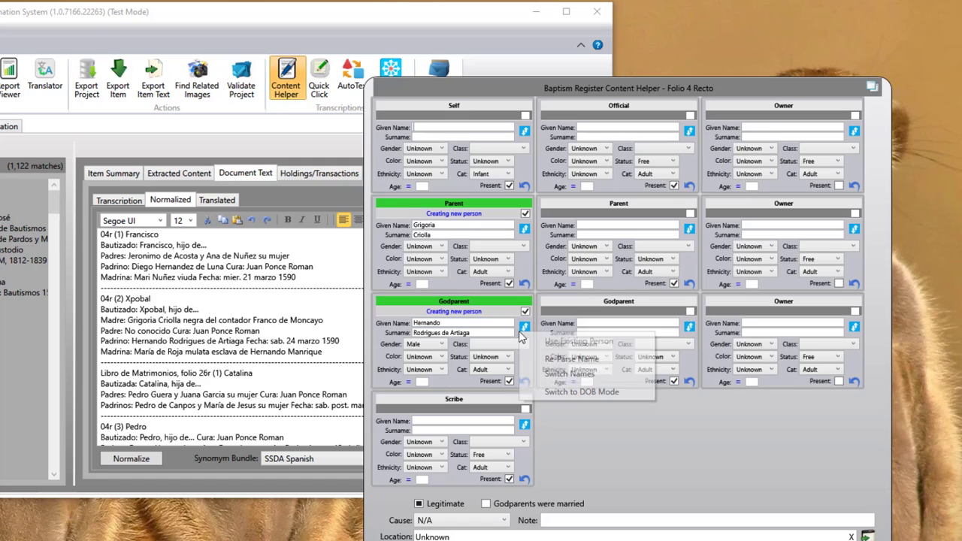
{"action": "left_click", "coordinate": [572, 359]}
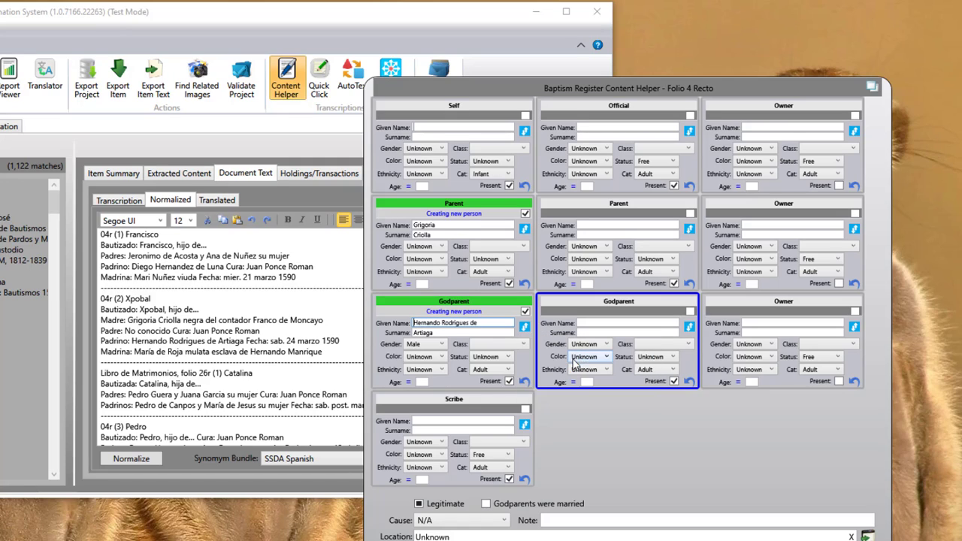
{"action": "left_click", "coordinate": [523, 327]}
{"action": "left_click", "coordinate": [571, 358]}
{"action": "left_click", "coordinate": [524, 381]}
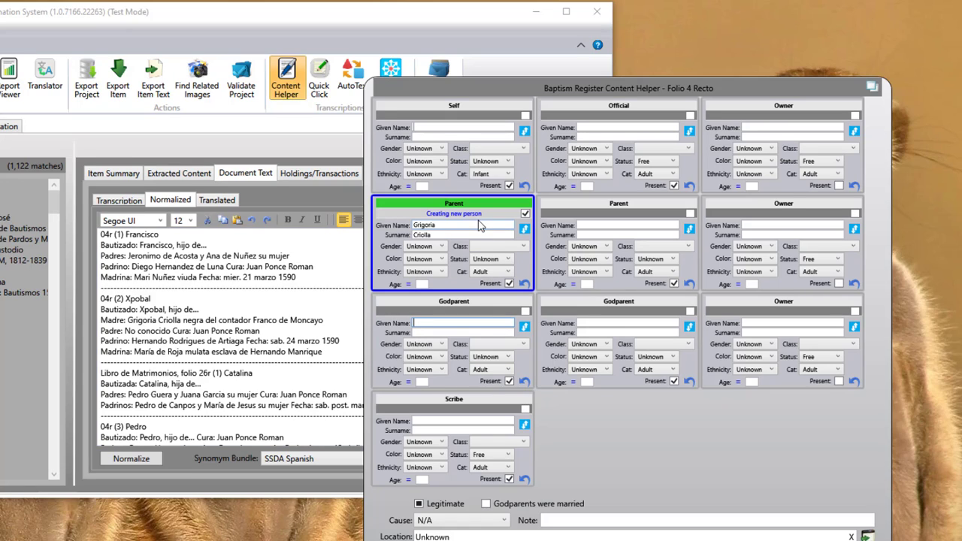
{"action": "left_click", "coordinate": [526, 283]}
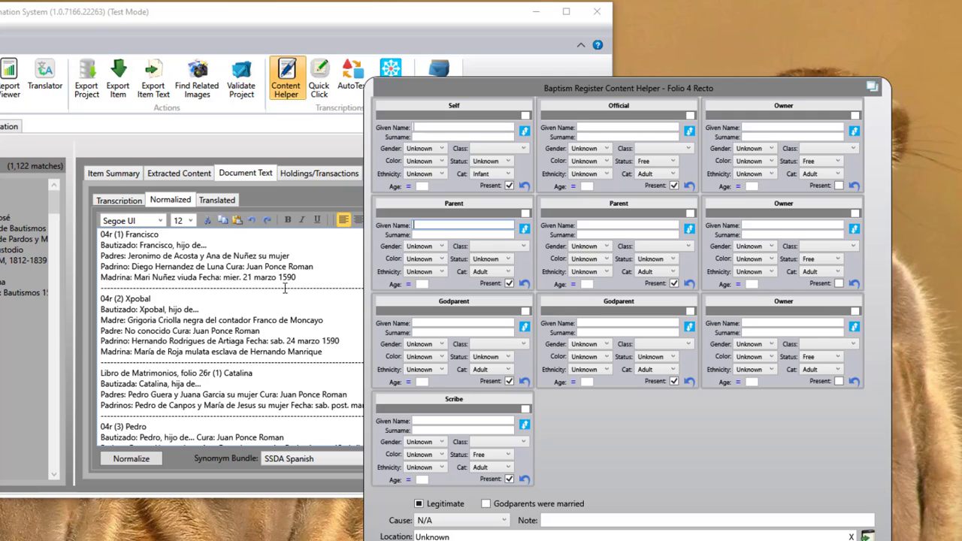
Copy the mother's name from entry 04r (2) to the Content Helper as Parent, and clear that Parent entry.
{"action": "left_click_drag", "start_coordinate": [129, 320], "coordinate": [167, 321]}
{"action": "key", "text": "ctrl+c"}
{"action": "right_click", "coordinate": [167, 322]}
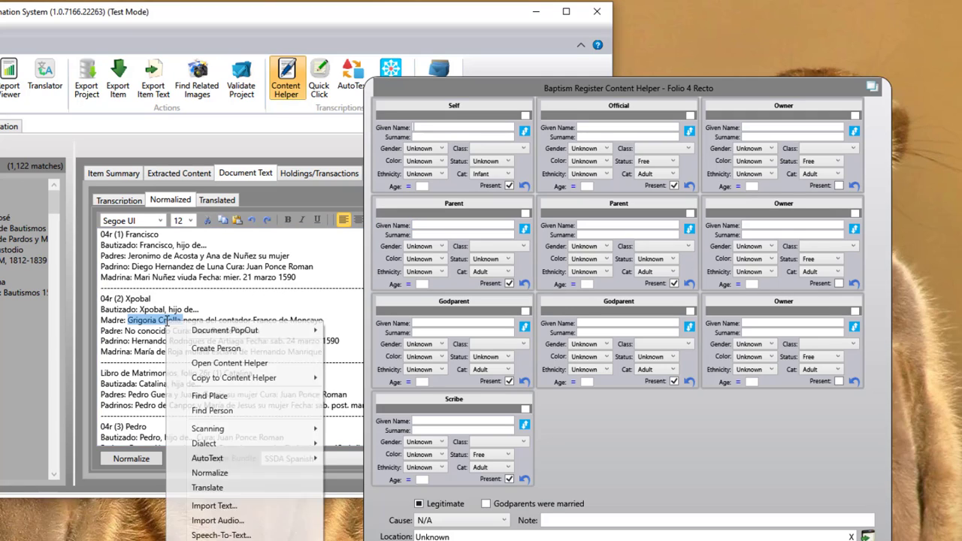
{"action": "mouse_move", "coordinate": [233, 377]}
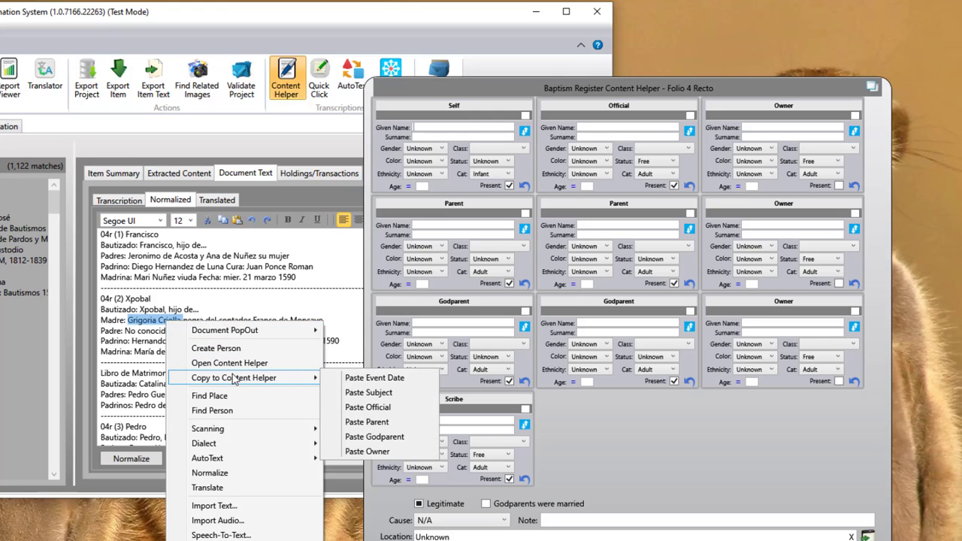
{"action": "left_click", "coordinate": [367, 422]}
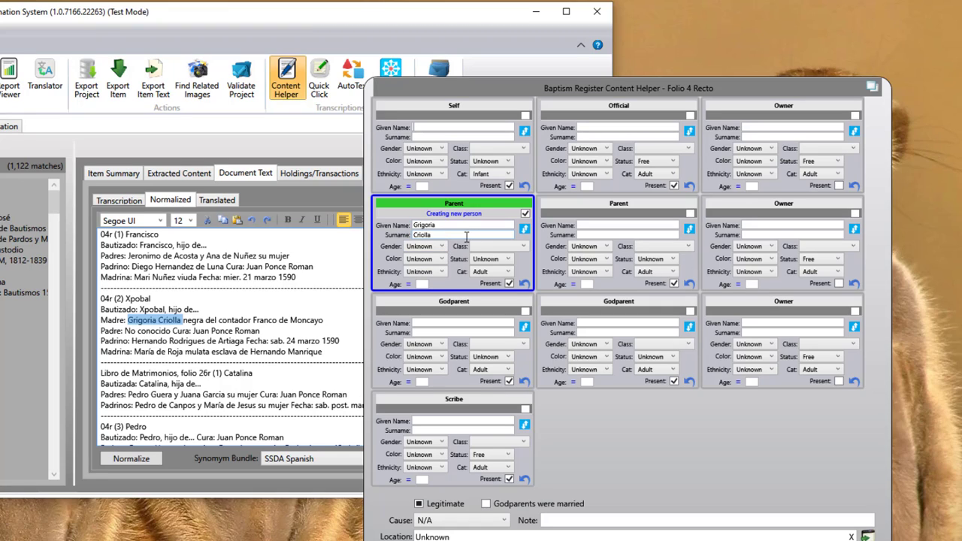
{"action": "left_click", "coordinate": [524, 283]}
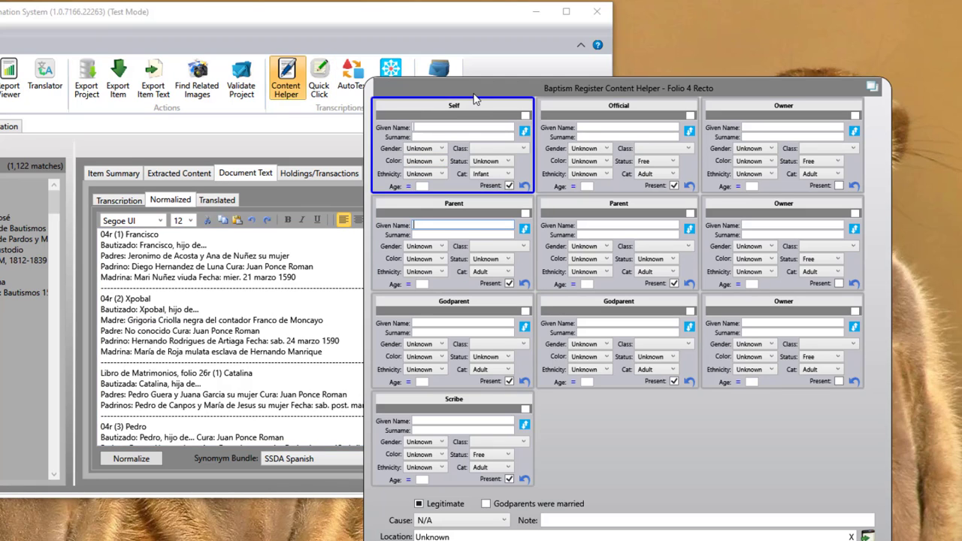
Open Quick Click and arrange it between the normalized text and the Content Helper so the windows sit side by side.
{"action": "left_click_drag", "start_coordinate": [476, 88], "coordinate": [457, 96]}
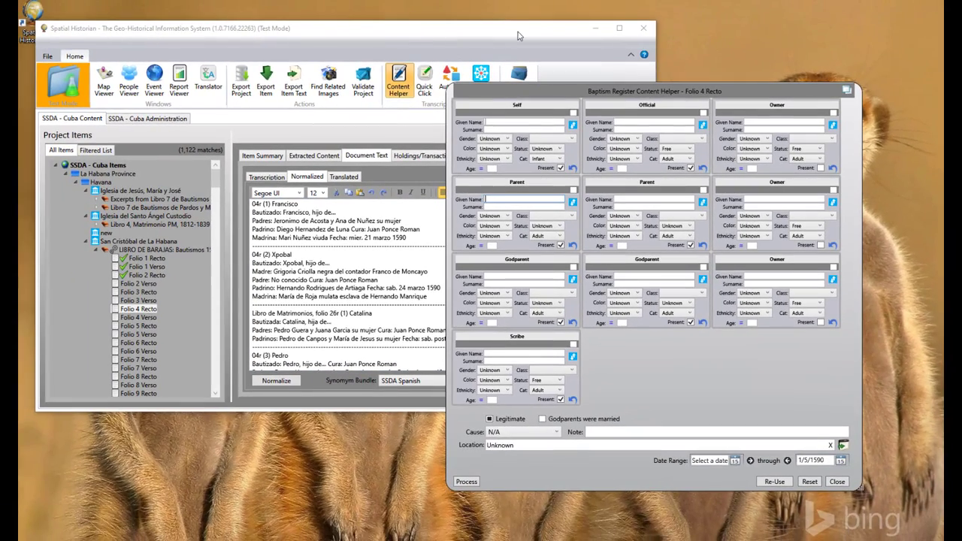
{"action": "left_click_drag", "start_coordinate": [526, 34], "coordinate": [460, 40]}
{"action": "left_click_drag", "start_coordinate": [208, 277], "coordinate": [251, 277]}
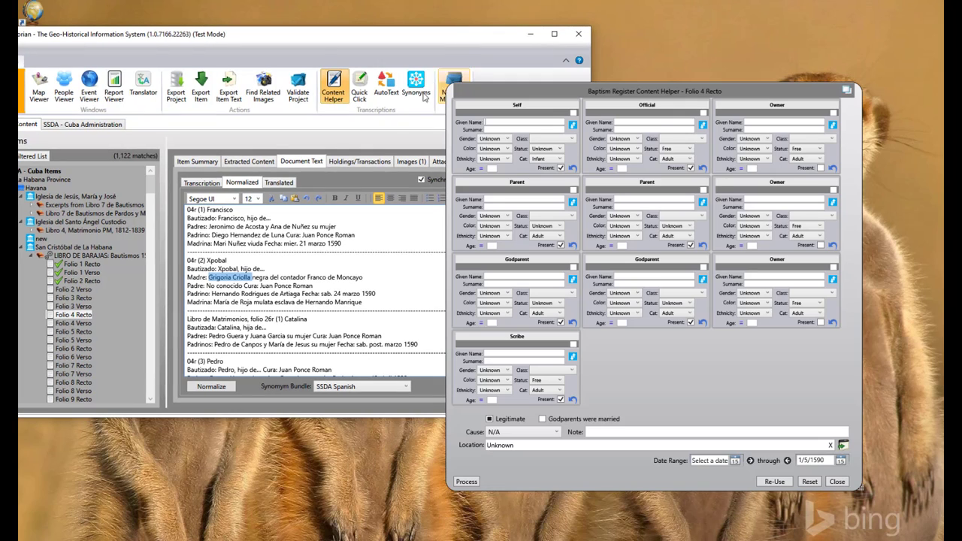
{"action": "left_click", "coordinate": [359, 88]}
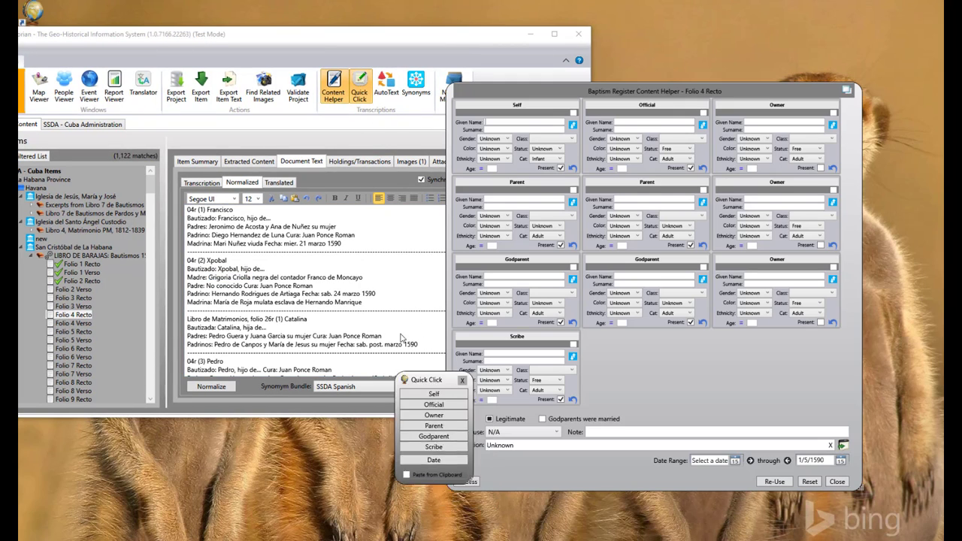
{"action": "left_click_drag", "start_coordinate": [435, 383], "coordinate": [421, 256]}
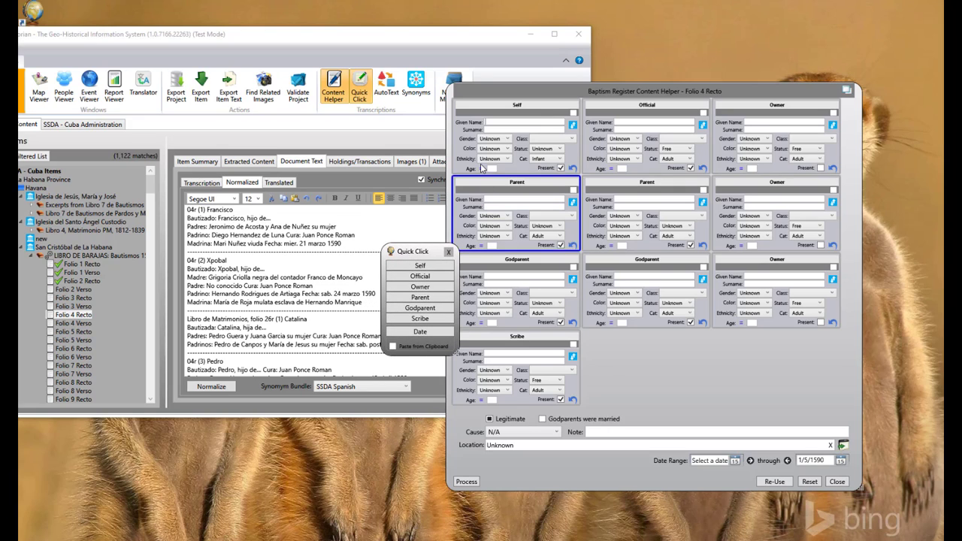
{"action": "left_click", "coordinate": [555, 89]}
{"action": "left_click_drag", "start_coordinate": [557, 86], "coordinate": [577, 89]}
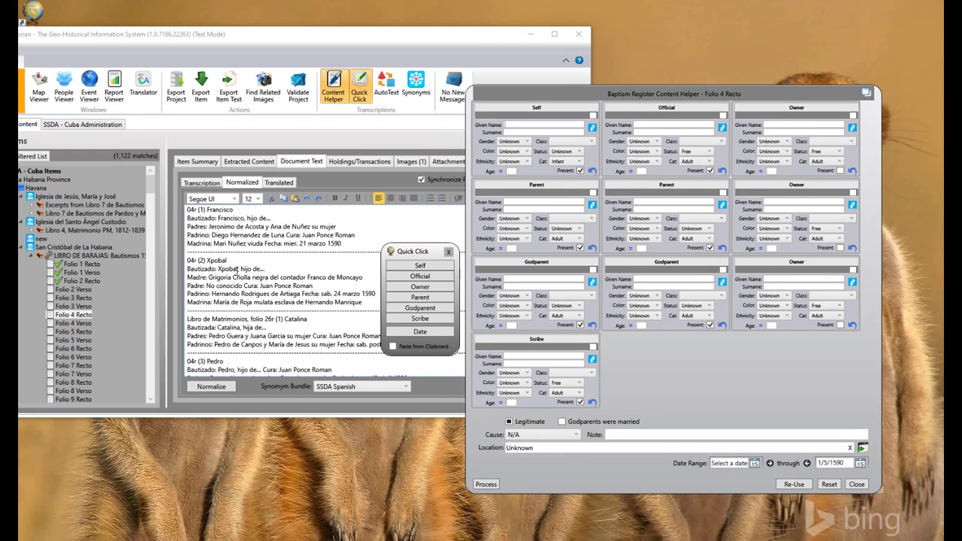
Use Quick Click to assign the baptized person's name in entry 04r (2) to Self and the mother's name to Parent.
{"action": "double_click", "coordinate": [229, 269]}
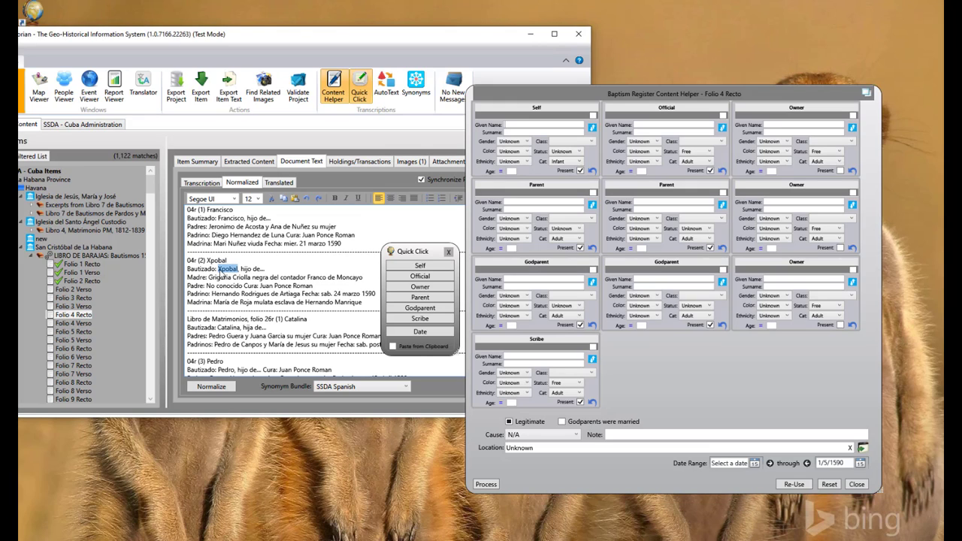
{"action": "left_click", "coordinate": [425, 267]}
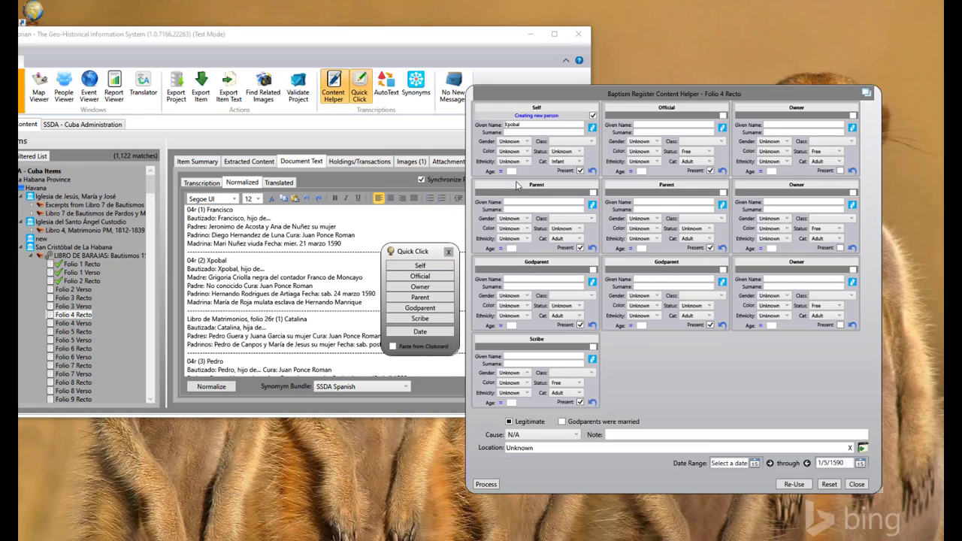
{"action": "left_click", "coordinate": [218, 276]}
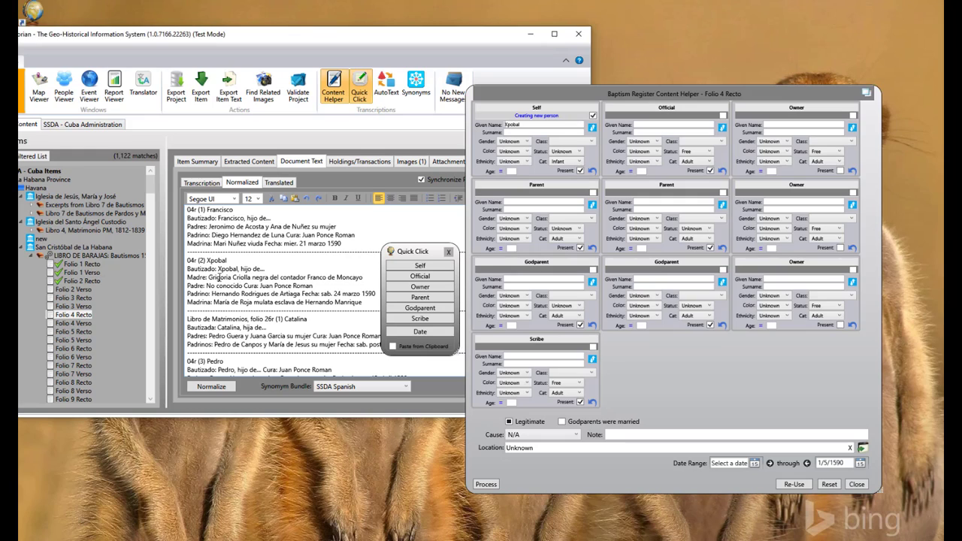
{"action": "left_click_drag", "start_coordinate": [219, 277], "coordinate": [244, 277]}
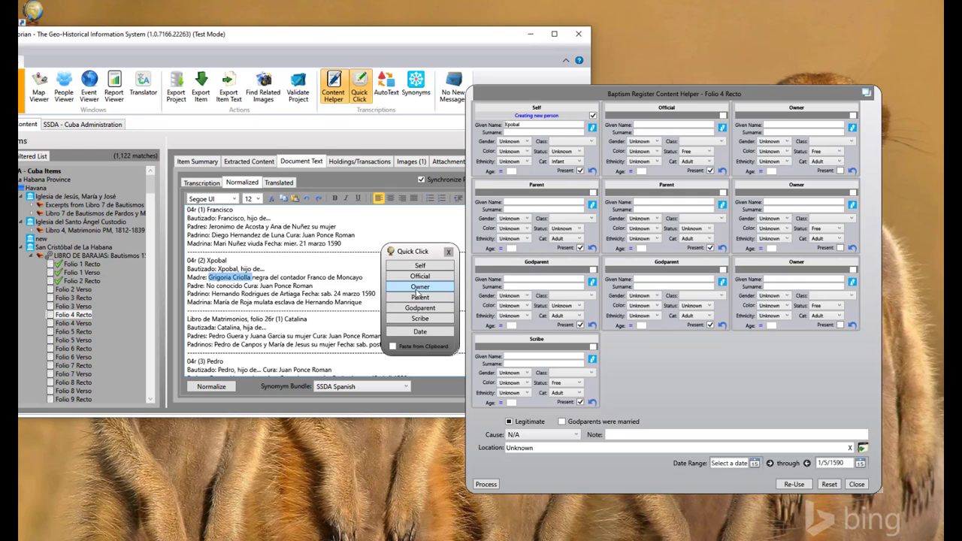
{"action": "left_click", "coordinate": [415, 297]}
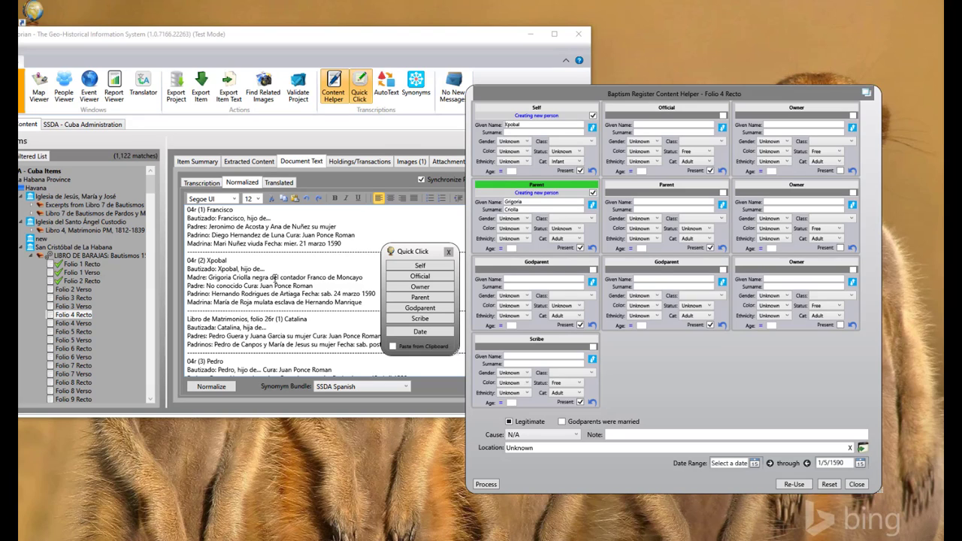
Assign the name of the mother's owner to Owner and the godfather's name to Godparent with Quick Click.
{"action": "left_click_drag", "start_coordinate": [313, 277], "coordinate": [350, 279]}
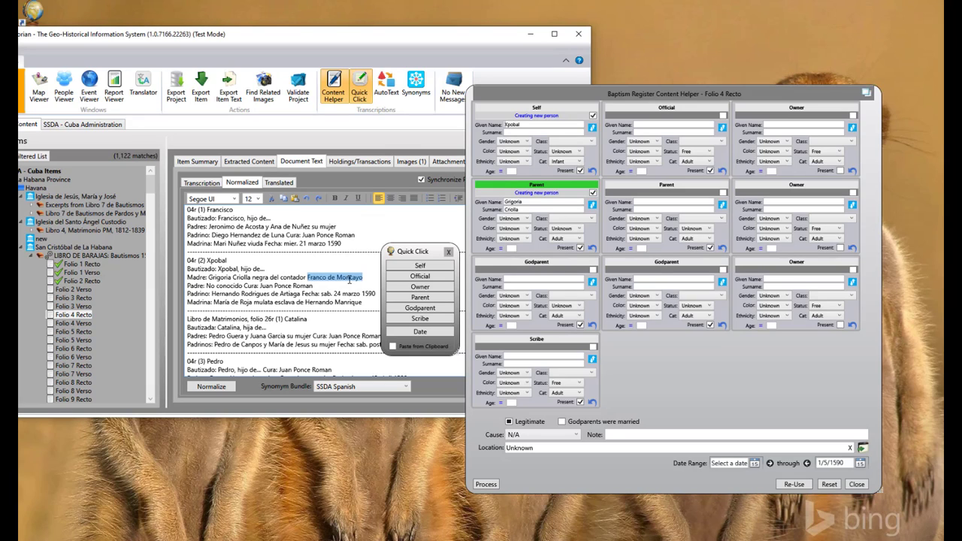
{"action": "left_click", "coordinate": [420, 287]}
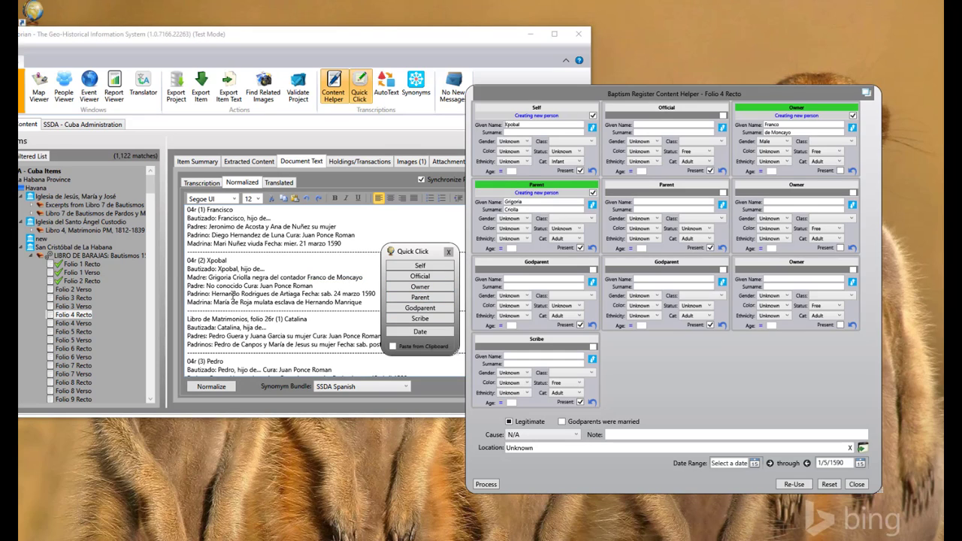
{"action": "left_click_drag", "start_coordinate": [233, 295], "coordinate": [290, 295]}
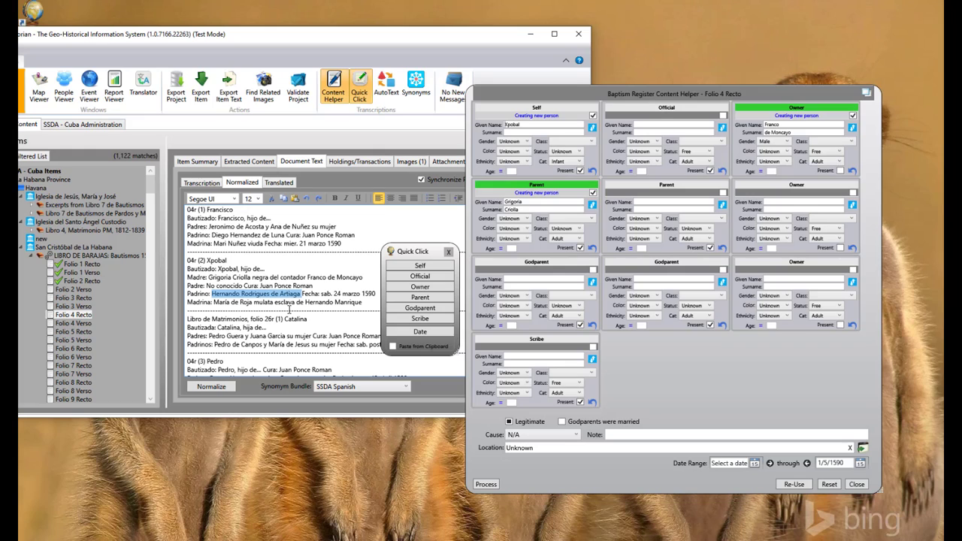
{"action": "left_click", "coordinate": [410, 310]}
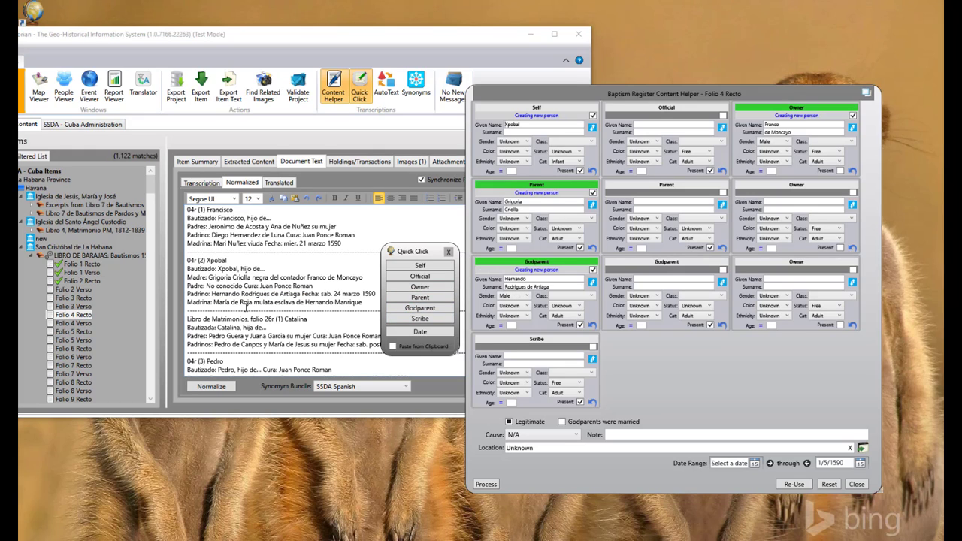
Assign the godmother's name to the second Godparent and her owner's name to the second Owner with Quick Click.
{"action": "left_click_drag", "start_coordinate": [214, 303], "coordinate": [255, 304]}
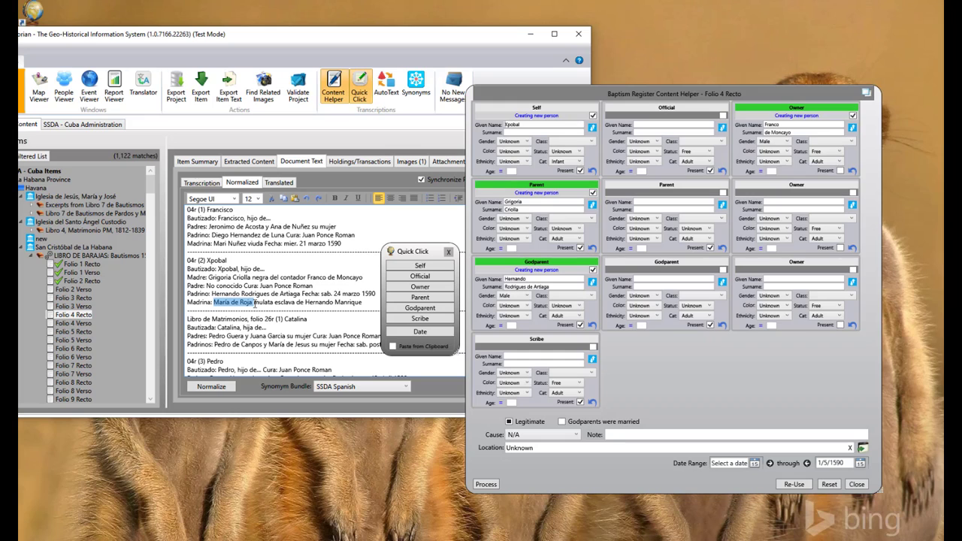
{"action": "left_click", "coordinate": [422, 308]}
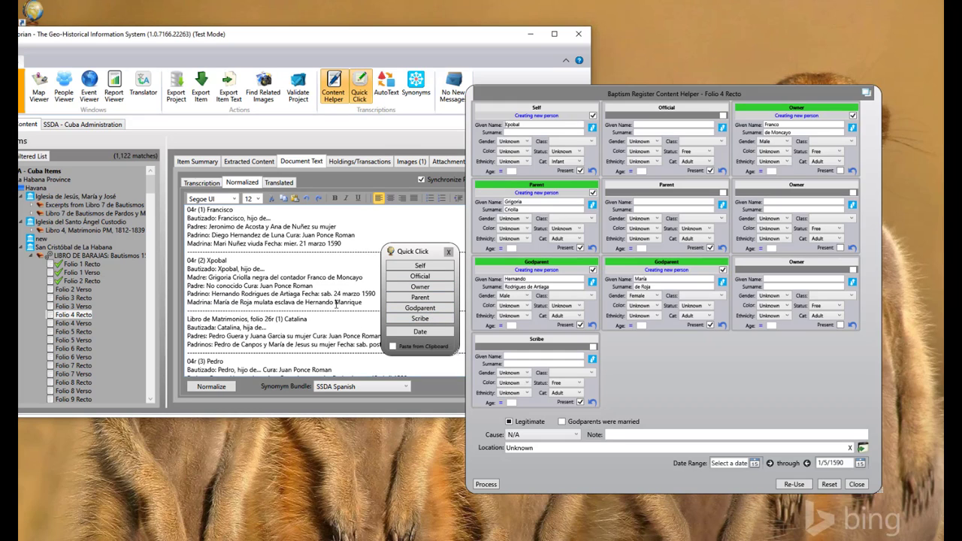
{"action": "left_click_drag", "start_coordinate": [305, 302], "coordinate": [361, 302]}
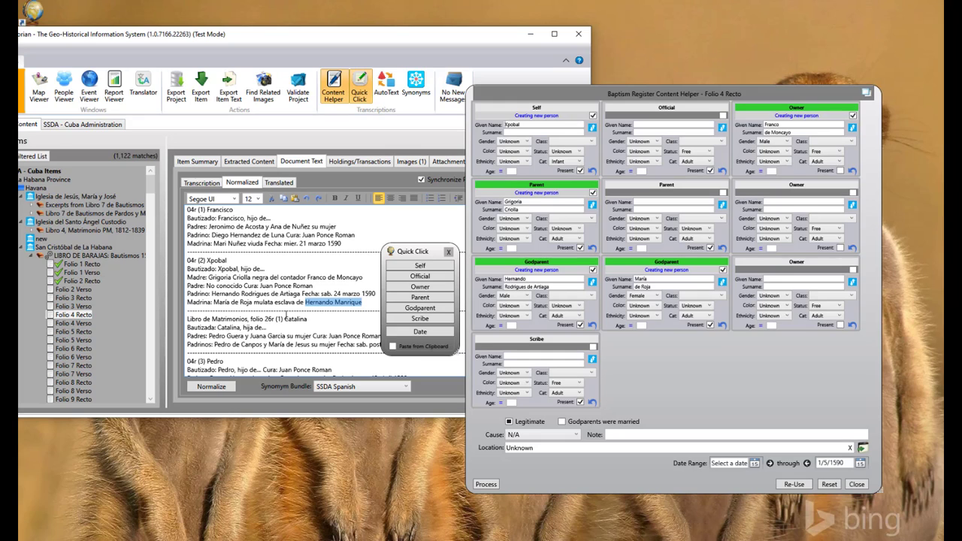
{"action": "left_click", "coordinate": [424, 288]}
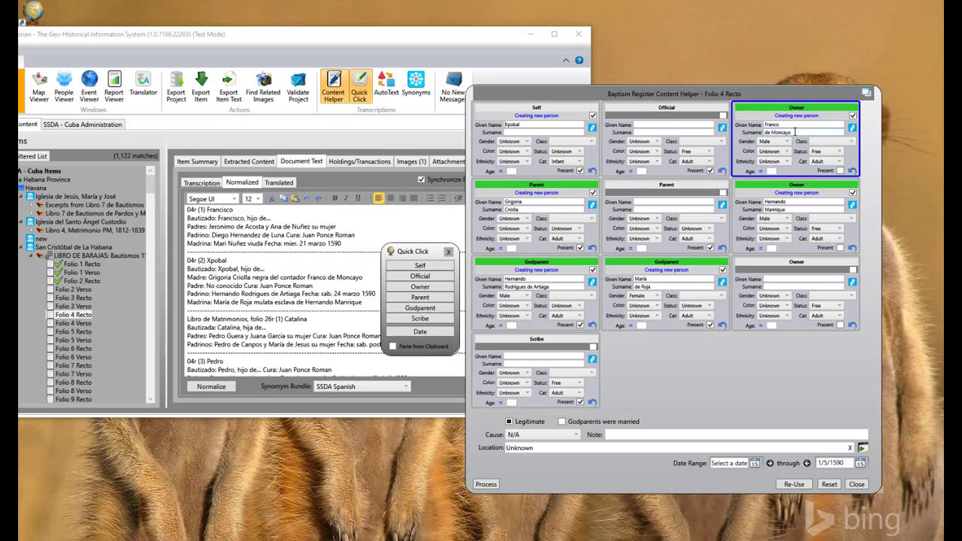
Find the mother's owner in entry 04r (2) of the text and relate the mother's Parent entry to the first Owner.
{"action": "double_click", "coordinate": [348, 277]}
{"action": "left_click_drag", "start_coordinate": [348, 277], "coordinate": [320, 277]}
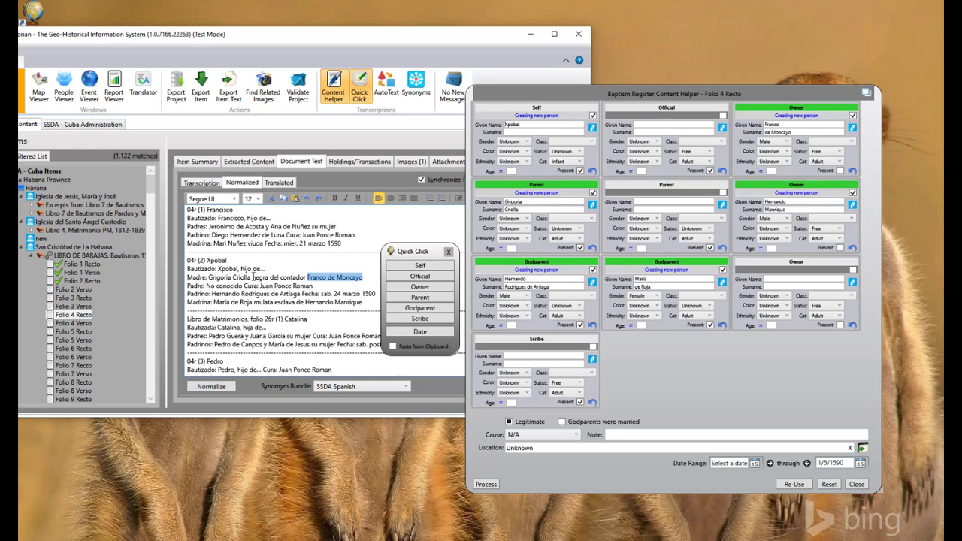
{"action": "left_click", "coordinate": [591, 235]}
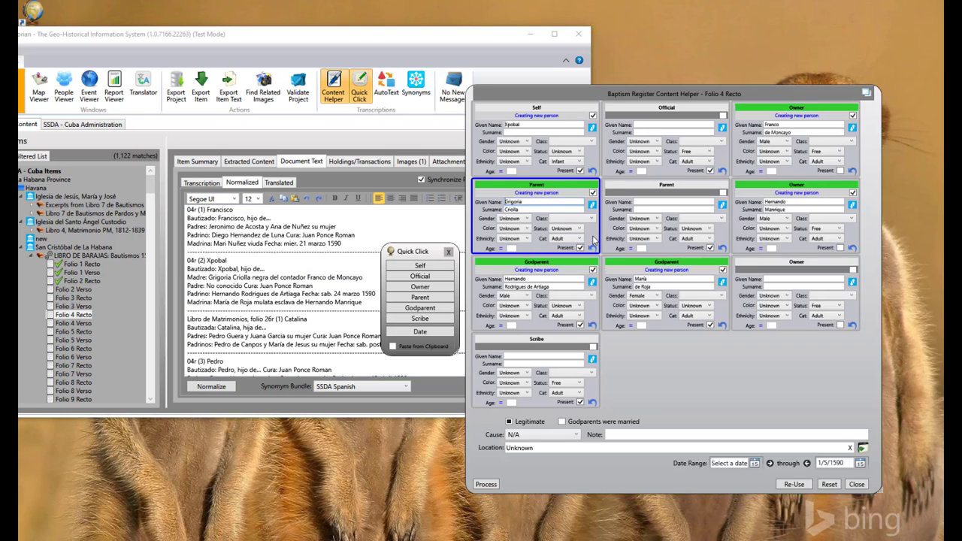
{"action": "left_click_drag", "start_coordinate": [592, 233], "coordinate": [754, 167]}
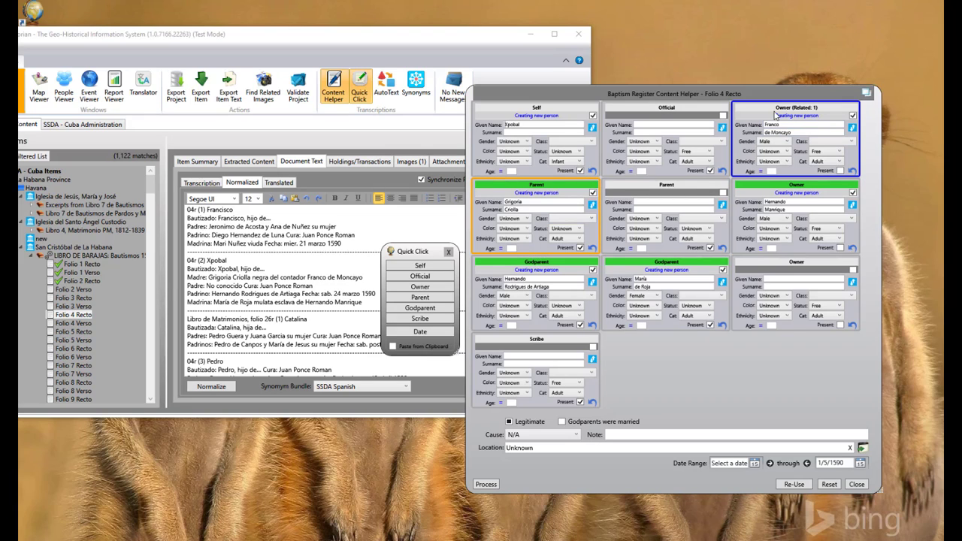
{"action": "mouse_move", "coordinate": [790, 111]}
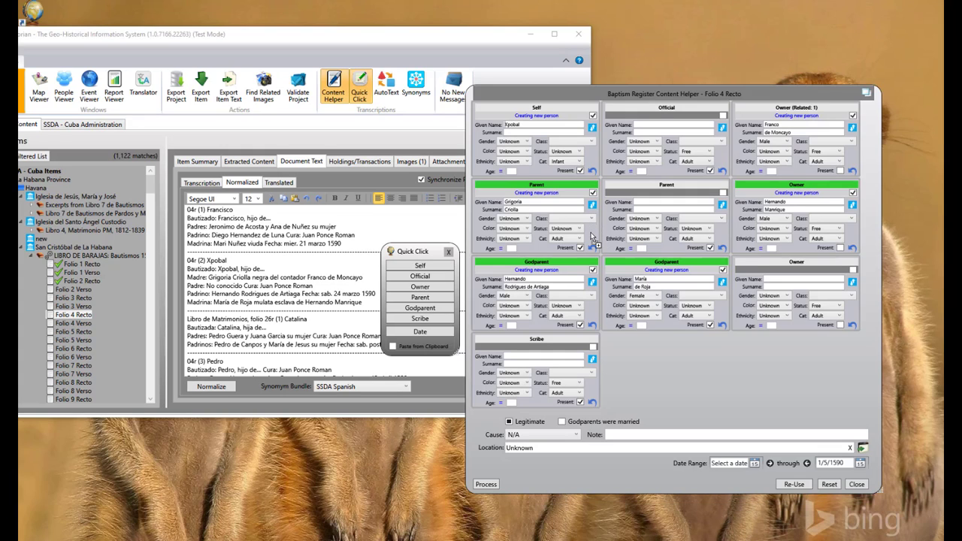
Relate Self to the mother, both godparents and the first Owner, and relate the godmother to the second Owner.
{"action": "left_click_drag", "start_coordinate": [591, 238], "coordinate": [593, 172]}
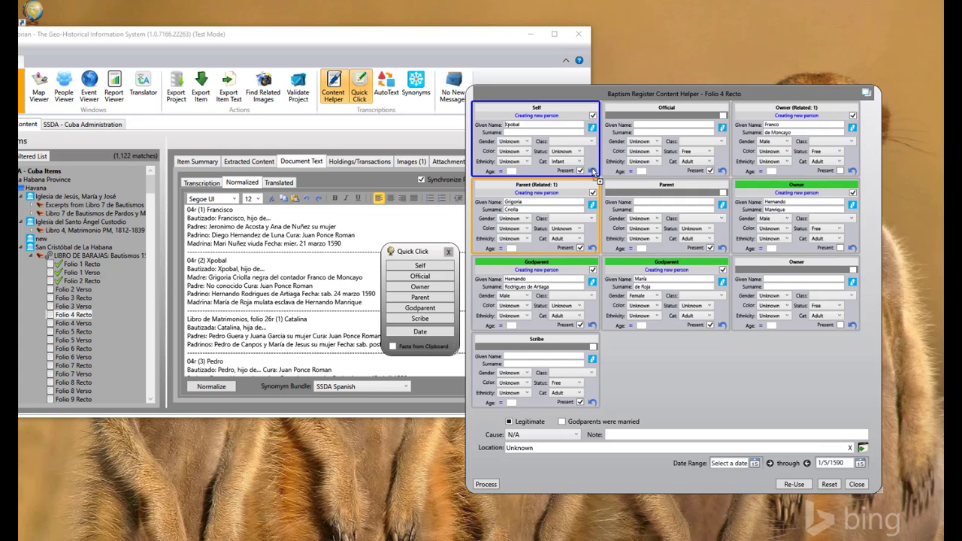
{"action": "left_click_drag", "start_coordinate": [592, 325], "coordinate": [629, 281]}
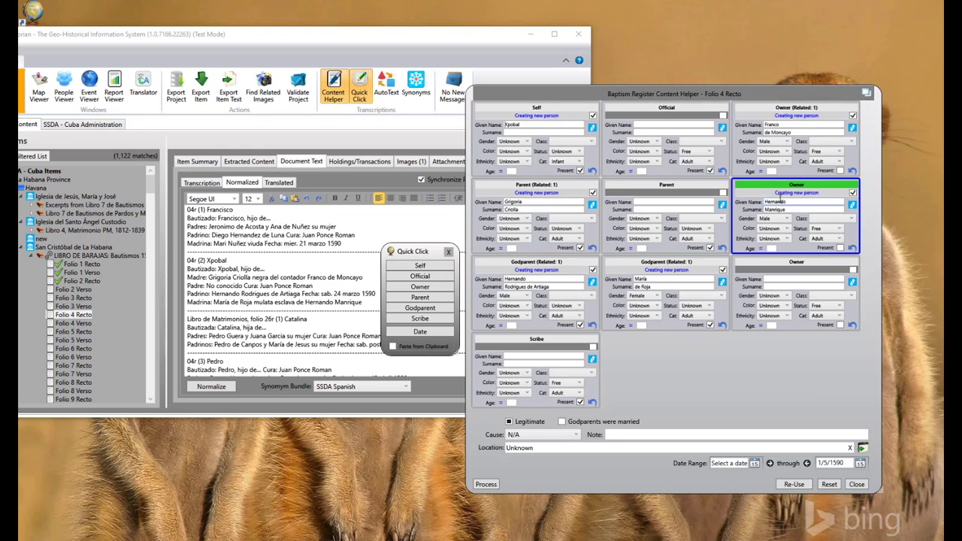
{"action": "left_click_drag", "start_coordinate": [362, 302], "coordinate": [305, 302]}
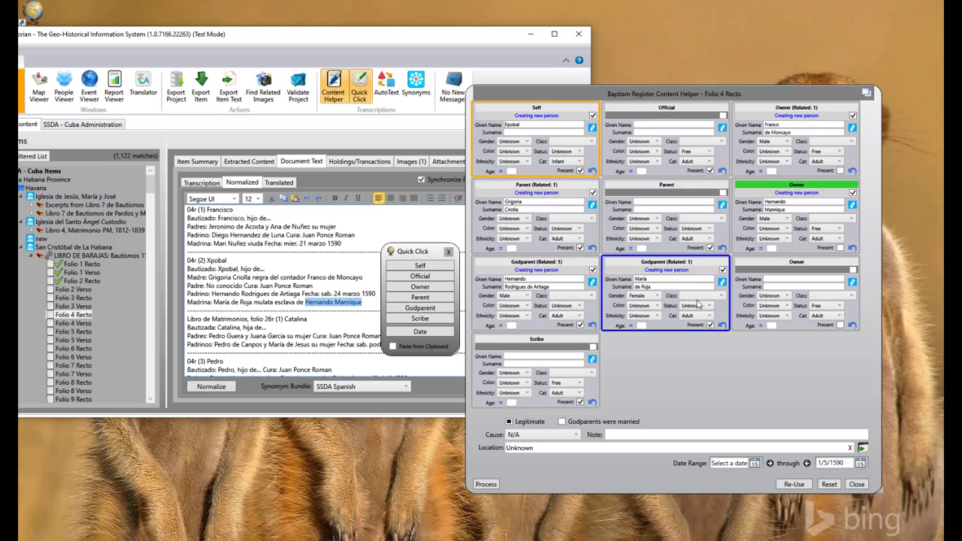
{"action": "left_click", "coordinate": [723, 311]}
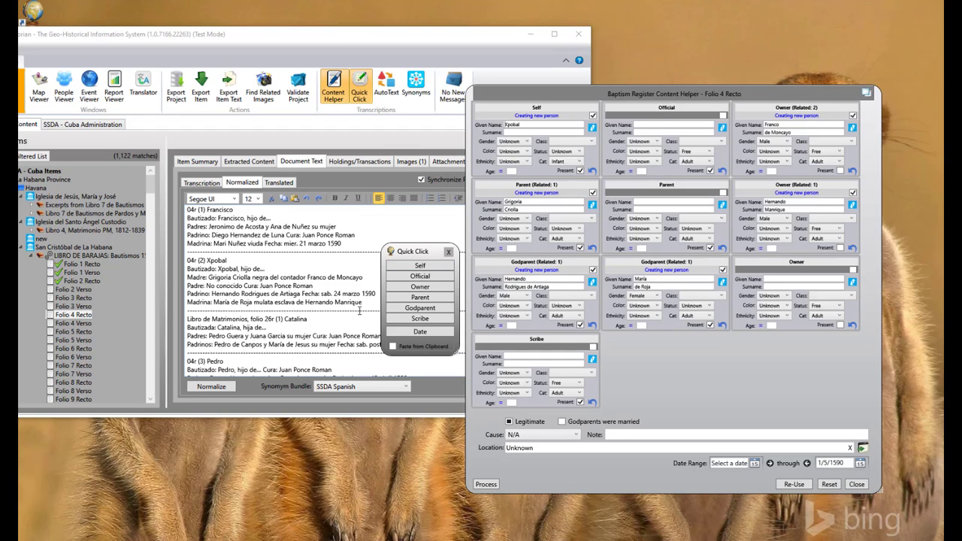
Assign the date 24 marzo 1590 from entry 04r (2) to the event with Quick Click and close Quick Click.
{"action": "left_click_drag", "start_coordinate": [377, 293], "coordinate": [334, 293]}
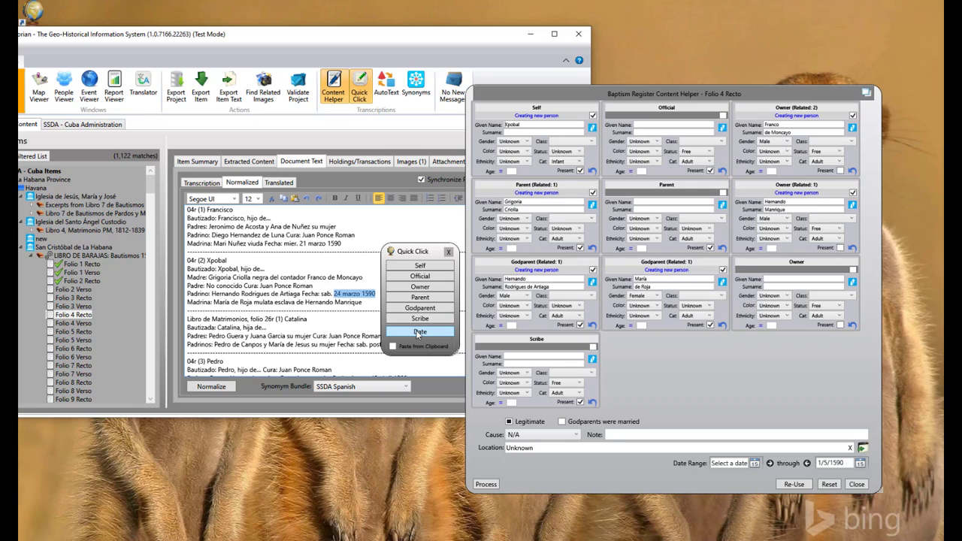
{"action": "left_click", "coordinate": [418, 332]}
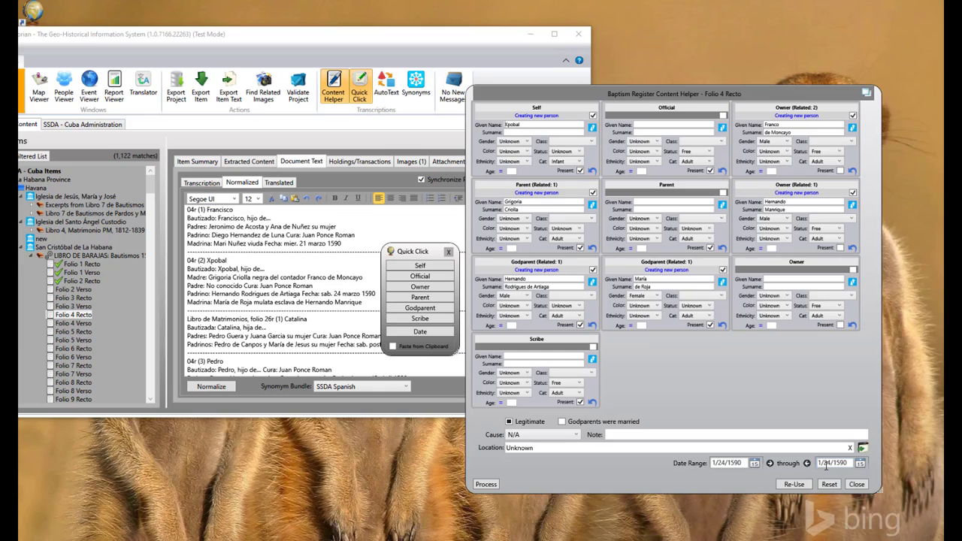
{"action": "left_click", "coordinate": [449, 252]}
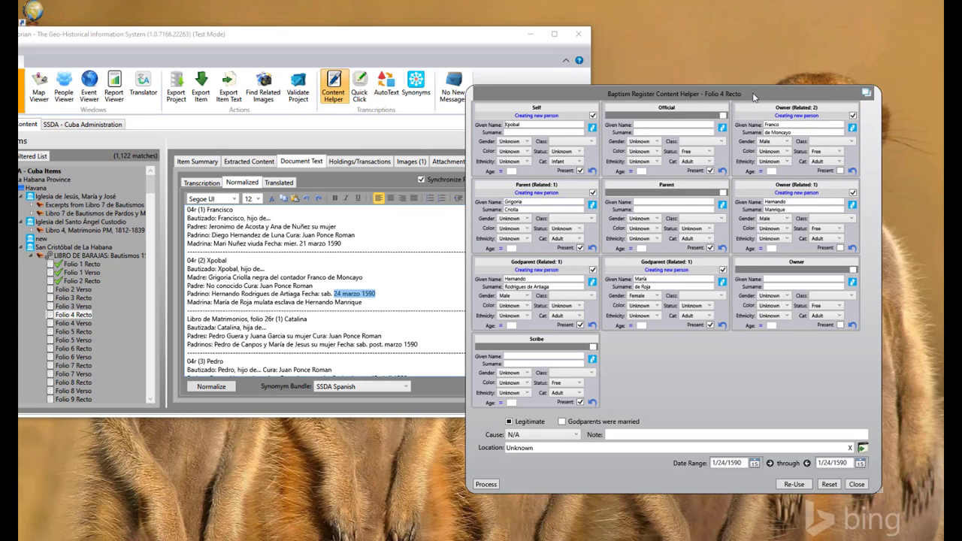
Clear the Legitimate option and open the LIBRO DE BARAJAS: Bautismos 1590-1600 item summary to view its provenance location.
{"action": "left_click_drag", "start_coordinate": [762, 95], "coordinate": [736, 73]}
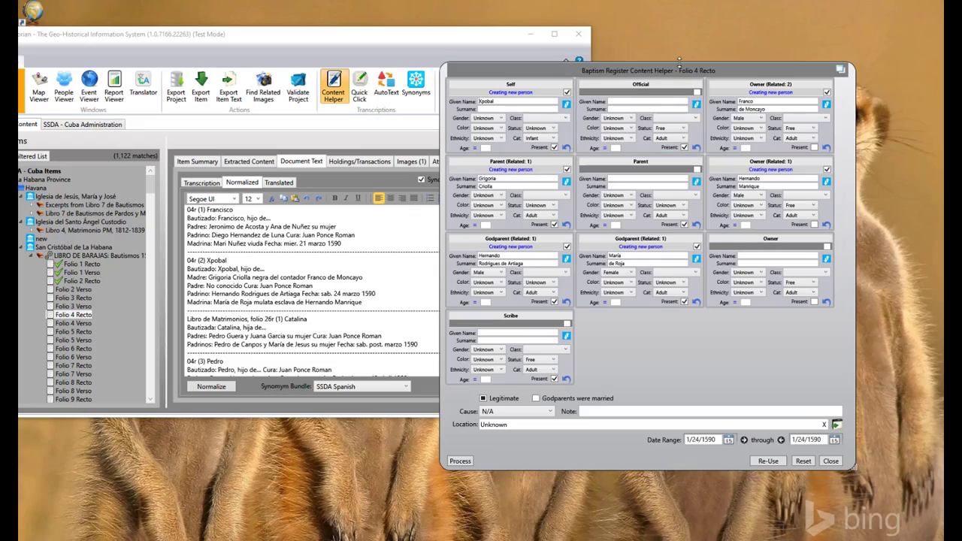
{"action": "left_click_drag", "start_coordinate": [674, 74], "coordinate": [644, 65]}
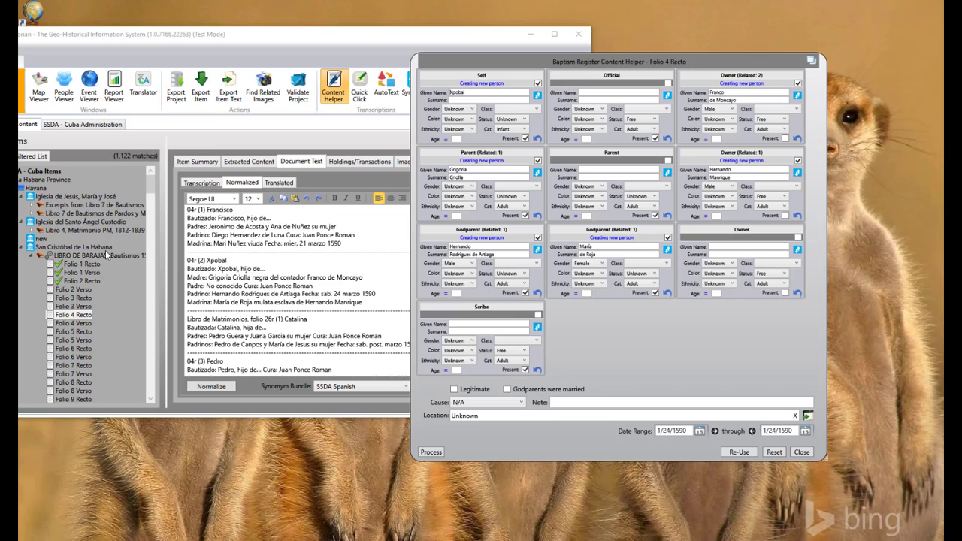
{"action": "left_click", "coordinate": [96, 255]}
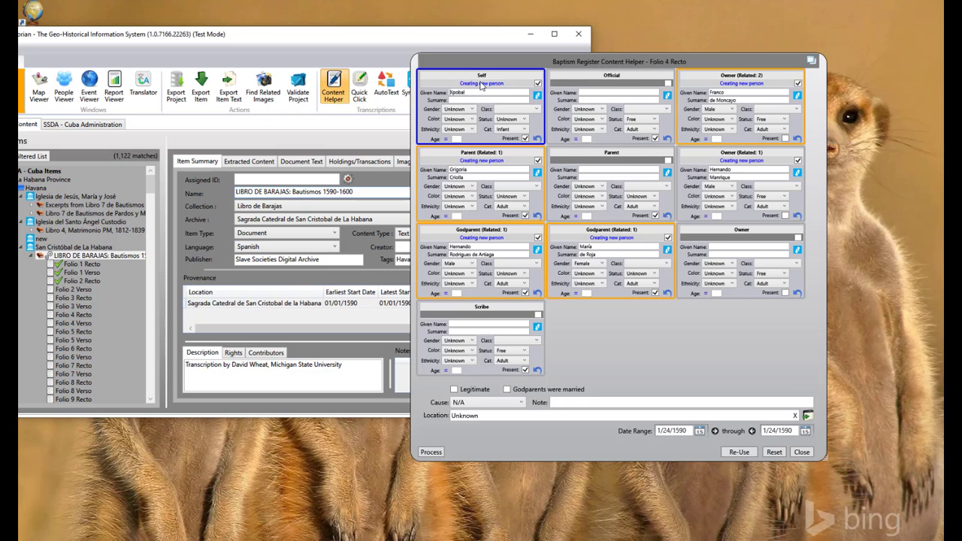
{"action": "left_click_drag", "start_coordinate": [493, 59], "coordinate": [556, 69]}
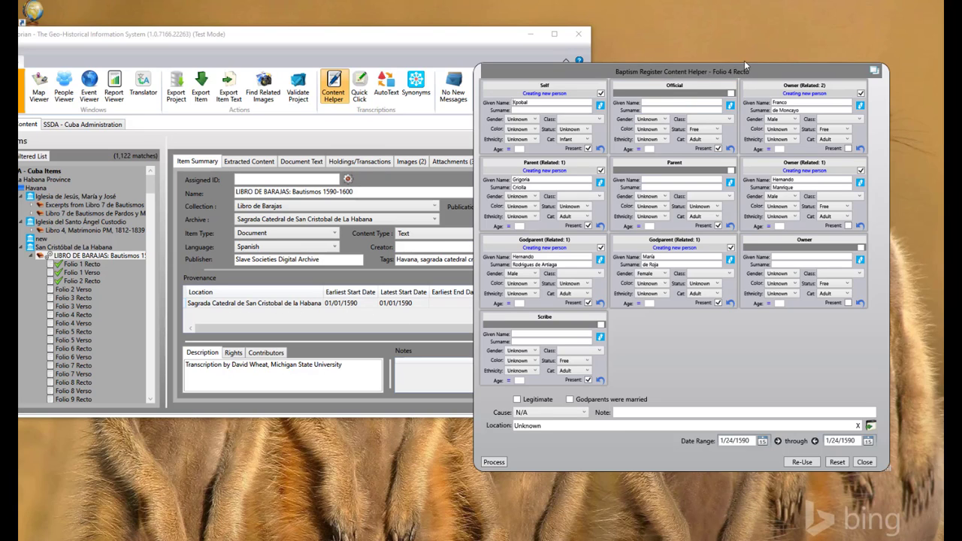
{"action": "left_click_drag", "start_coordinate": [729, 72], "coordinate": [635, 67]}
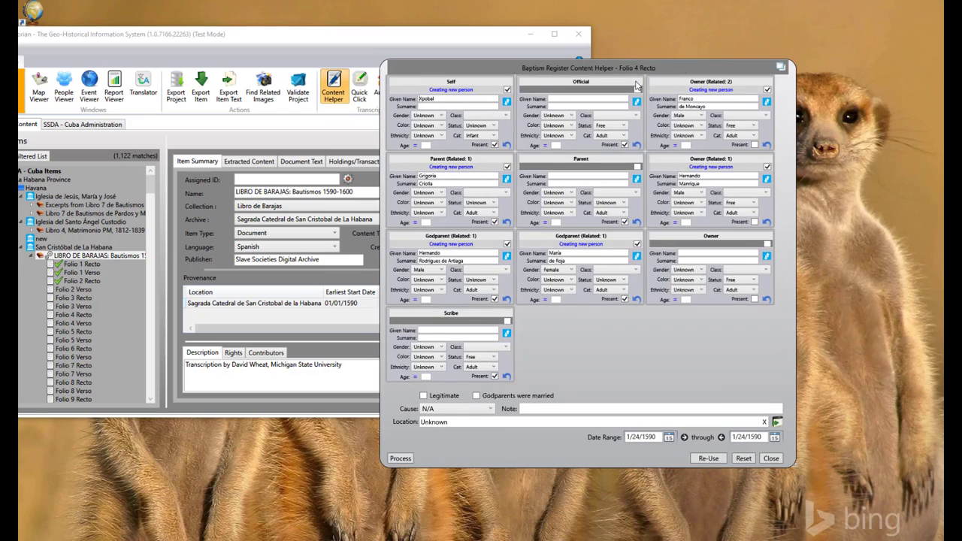
Return to Folio 4 Recto's document text and set the event location to Sagrada Catedral de San Cristobal de la Habana.
{"action": "left_click", "coordinate": [81, 316]}
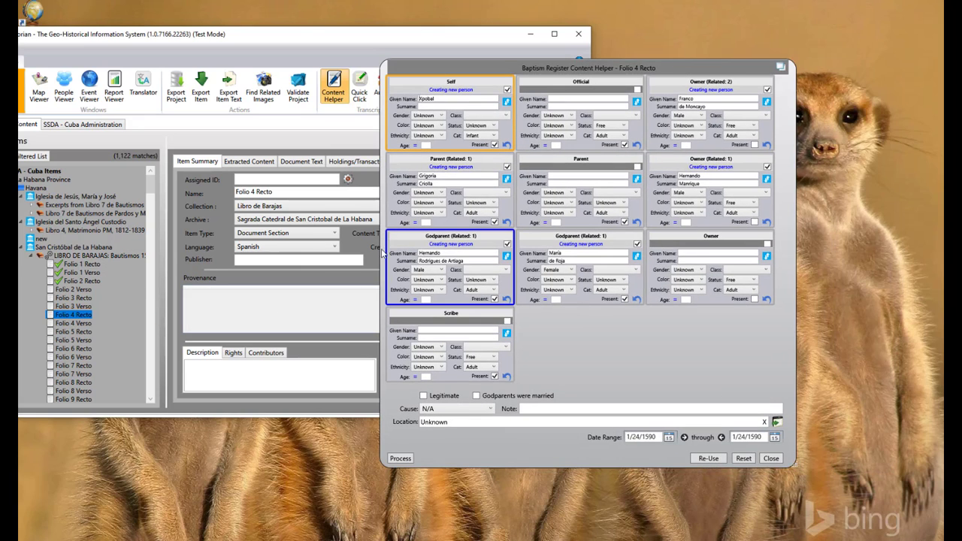
{"action": "left_click", "coordinate": [312, 162]}
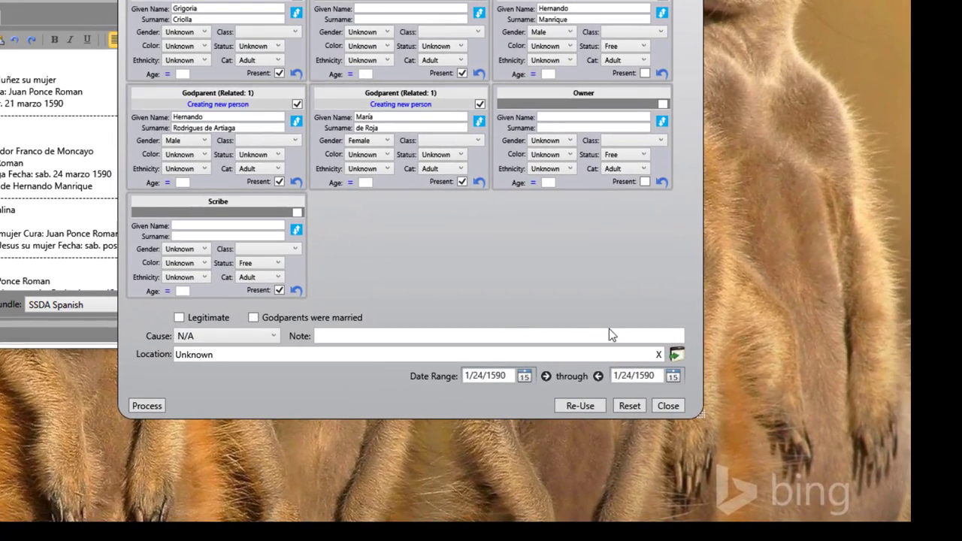
{"action": "left_click", "coordinate": [676, 354]}
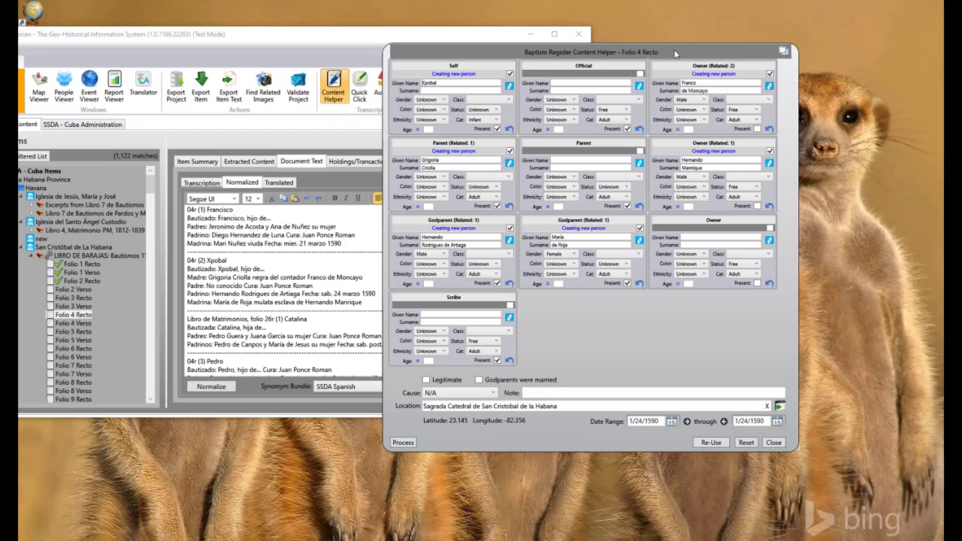
{"action": "left_click_drag", "start_coordinate": [674, 54], "coordinate": [700, 54]}
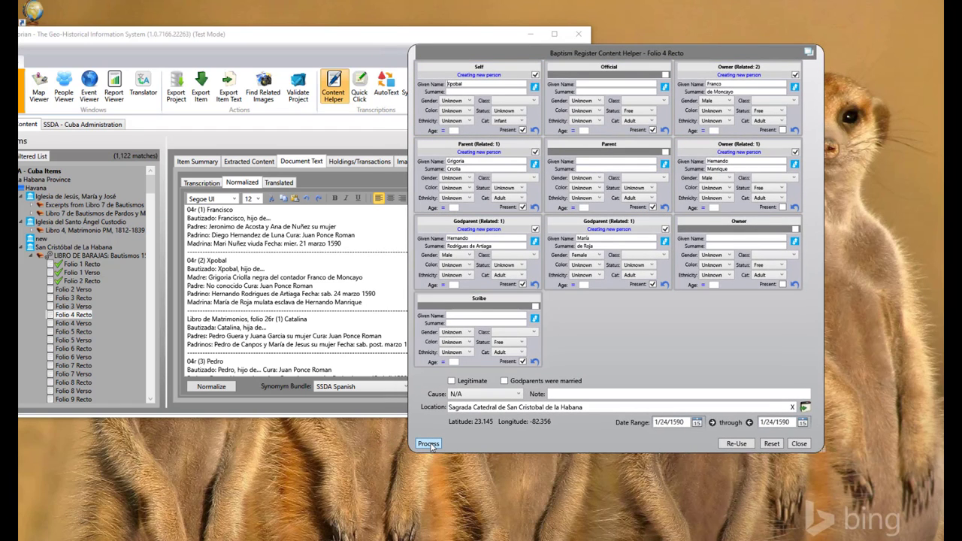
{"action": "left_click", "coordinate": [477, 109]}
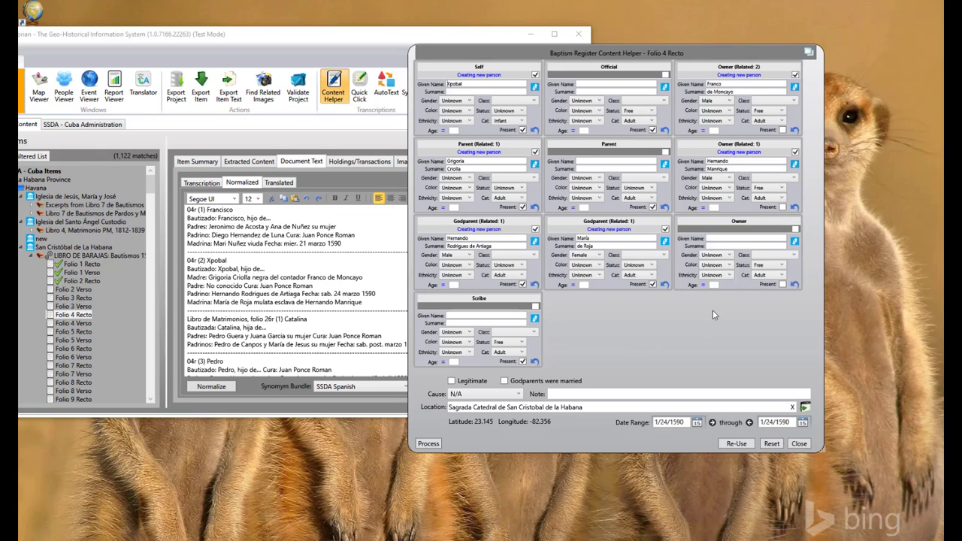
{"action": "left_click", "coordinate": [428, 444]}
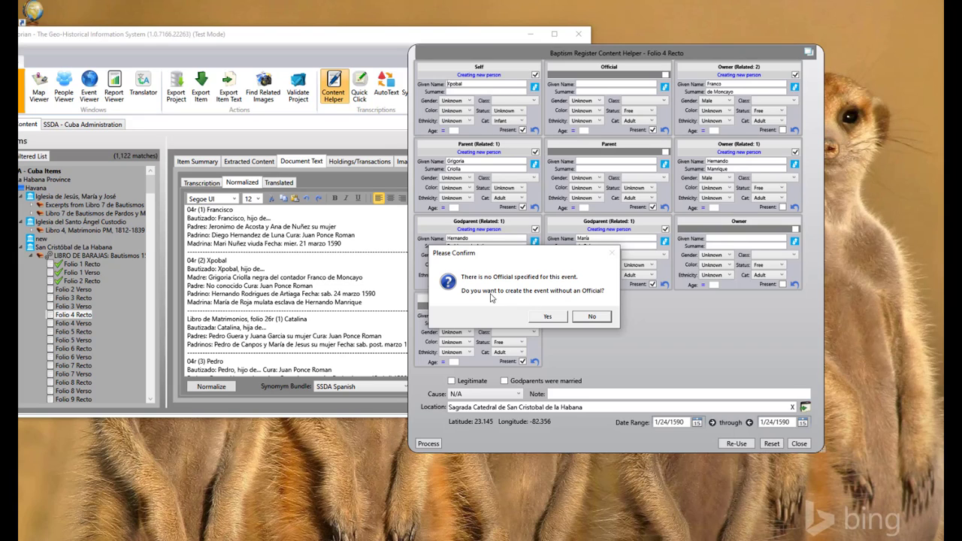
{"action": "left_click", "coordinate": [592, 317]}
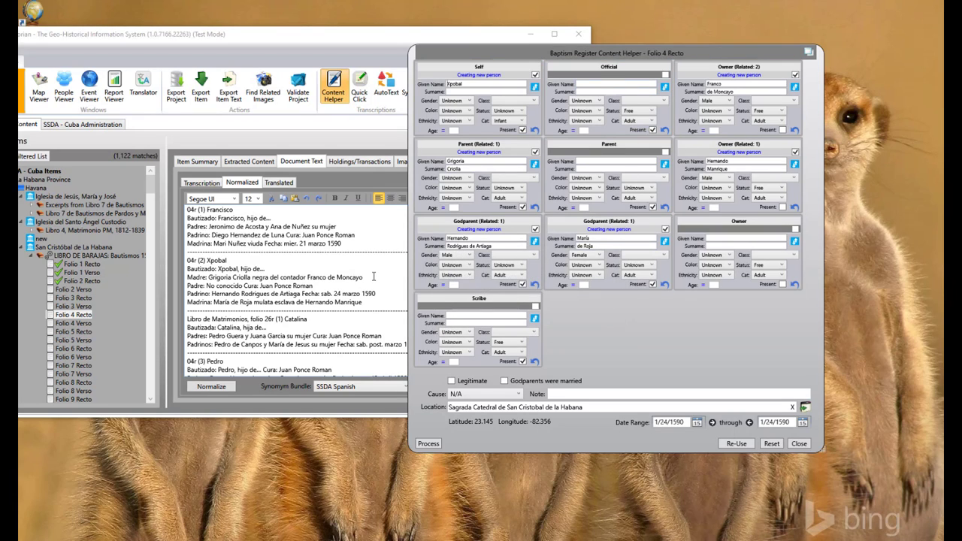
Assign the priest's name after Cura in entry 04r (2) to Official and look up the existing person with that name.
{"action": "left_click_drag", "start_coordinate": [316, 287], "coordinate": [260, 287]}
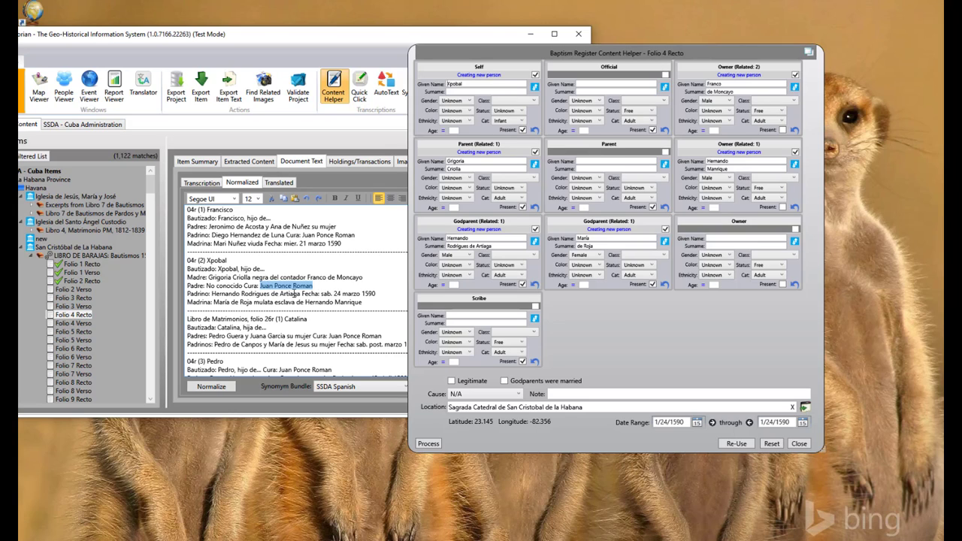
{"action": "left_click_drag", "start_coordinate": [300, 289], "coordinate": [554, 121]}
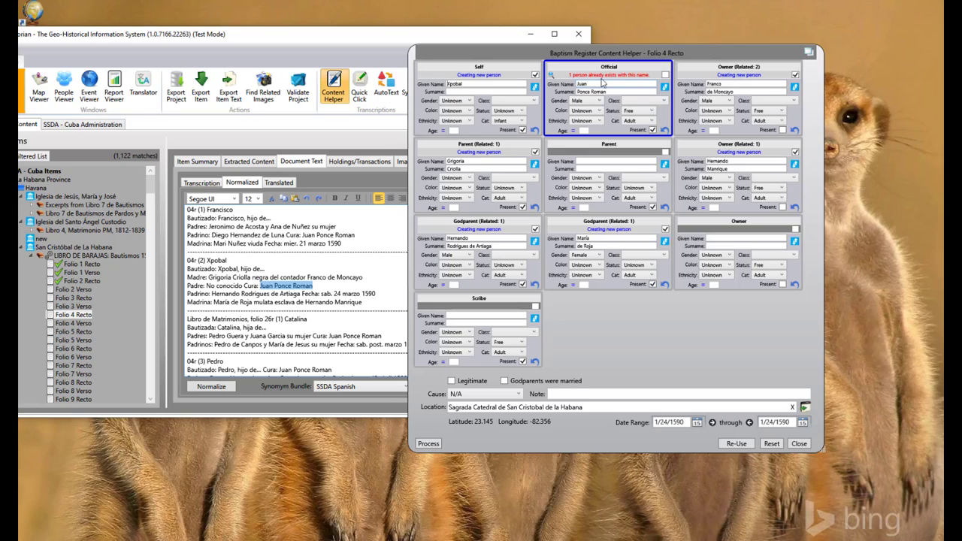
{"action": "left_click", "coordinate": [551, 76]}
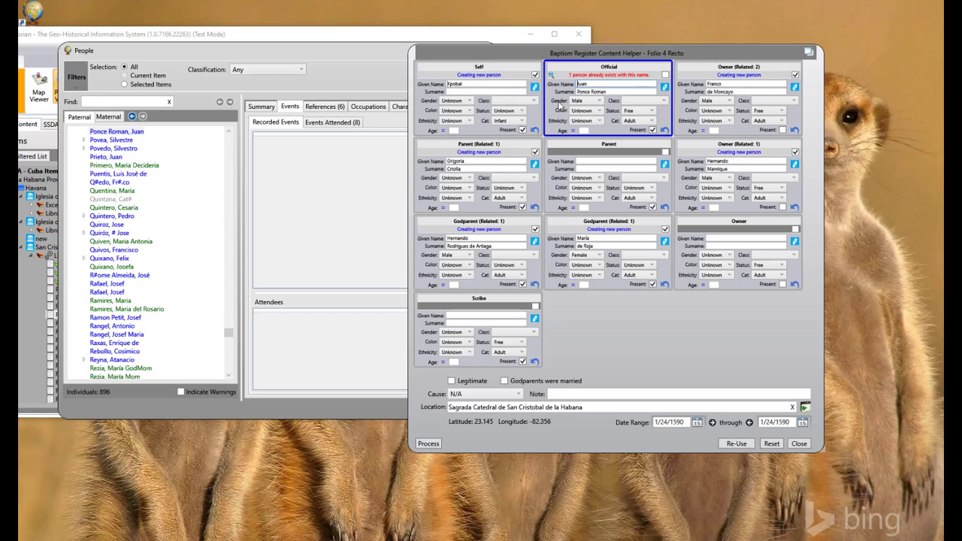
Examine the existing priest's summary, attended events and confirmed references, and close the People window.
{"action": "left_click", "coordinate": [125, 132]}
{"action": "left_click", "coordinate": [268, 108]}
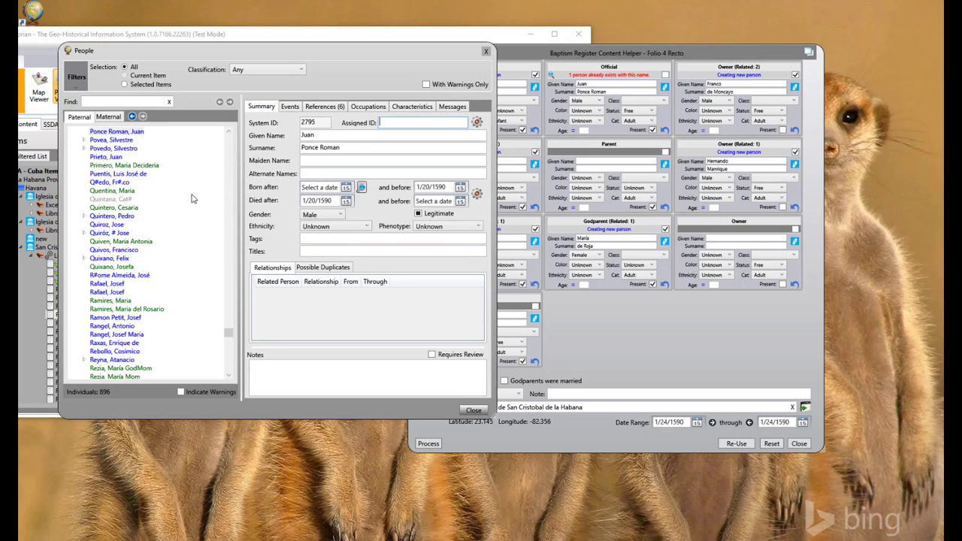
{"action": "scroll", "coordinate": [191, 198], "scroll_direction": "up", "scroll_amount": 1}
{"action": "left_click", "coordinate": [141, 157]}
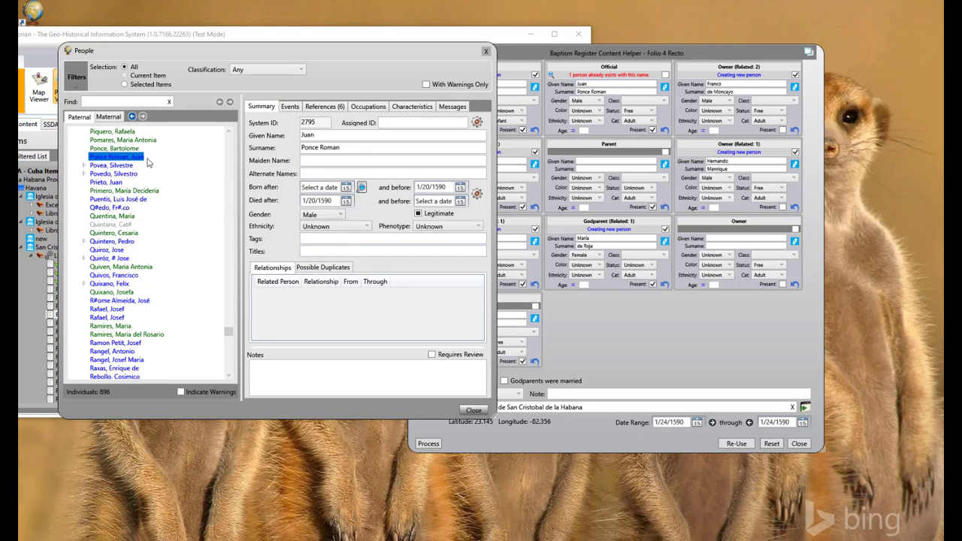
{"action": "left_click", "coordinate": [293, 108]}
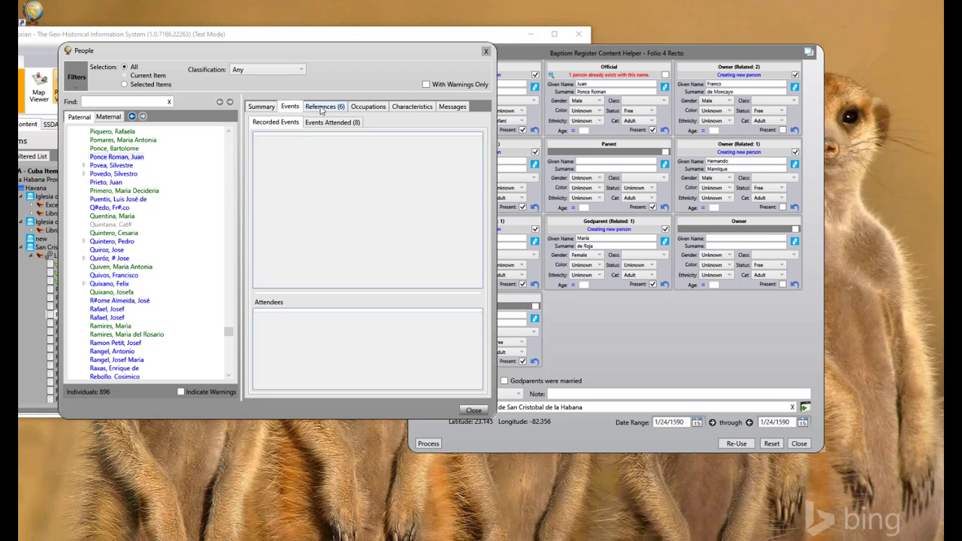
{"action": "left_click", "coordinate": [323, 121]}
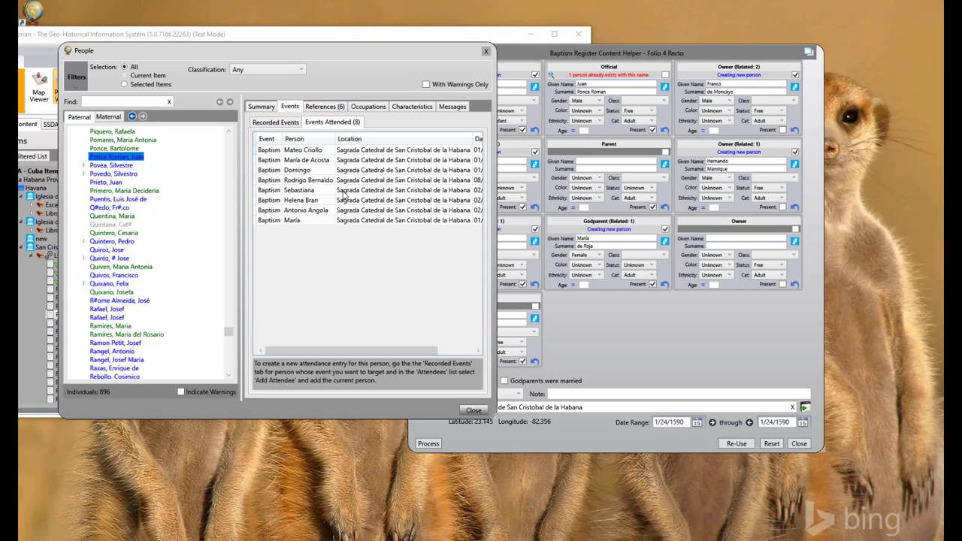
{"action": "left_click", "coordinate": [332, 108]}
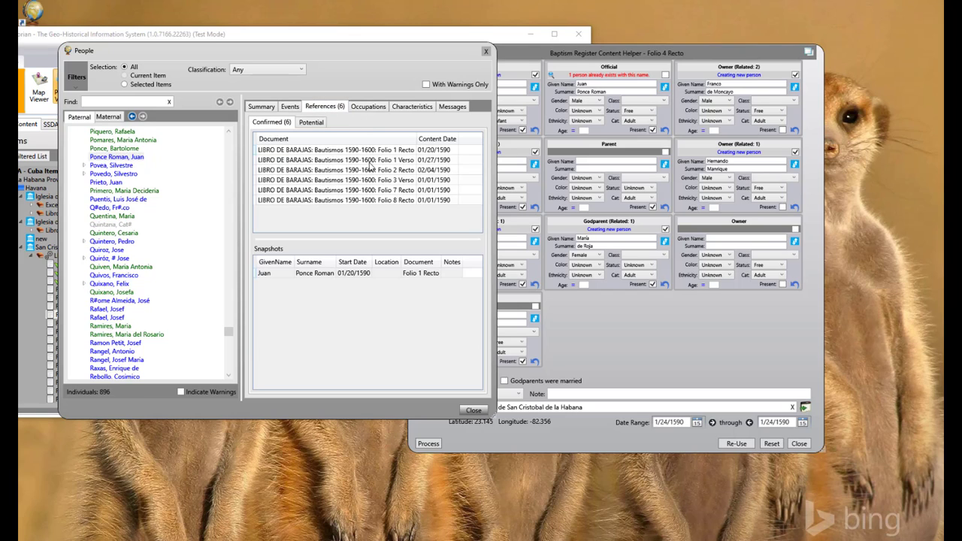
{"action": "left_click", "coordinate": [290, 106]}
{"action": "left_click", "coordinate": [260, 107]}
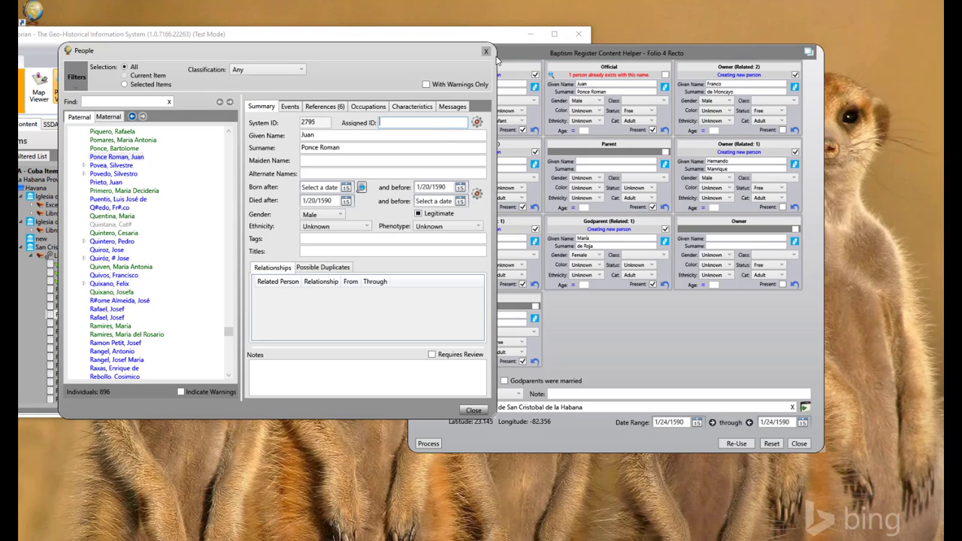
{"action": "left_click", "coordinate": [486, 52]}
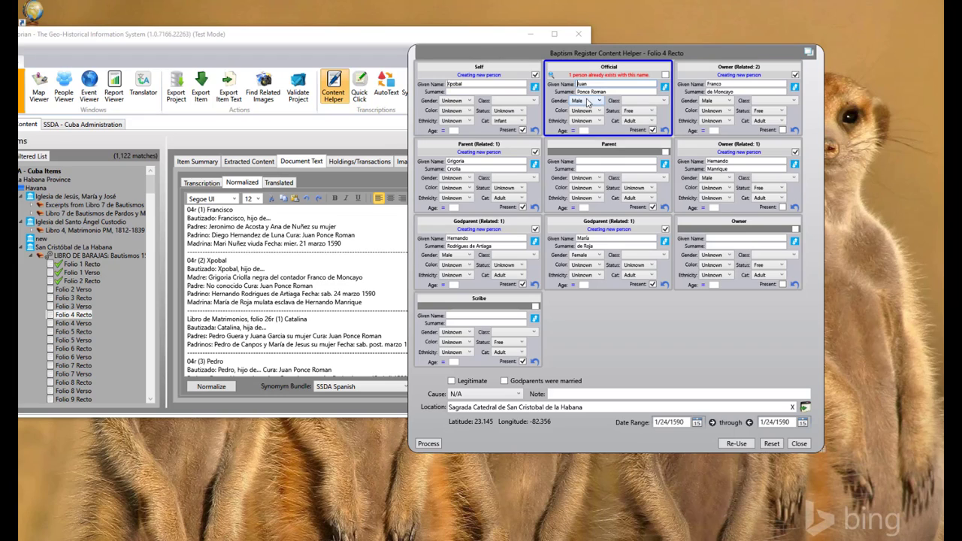
Link the Official to the existing person and process the baptism entry, confirming that the individuals are linked to Folio 4 Recto.
{"action": "right_click", "coordinate": [620, 79]}
{"action": "left_click", "coordinate": [666, 85]}
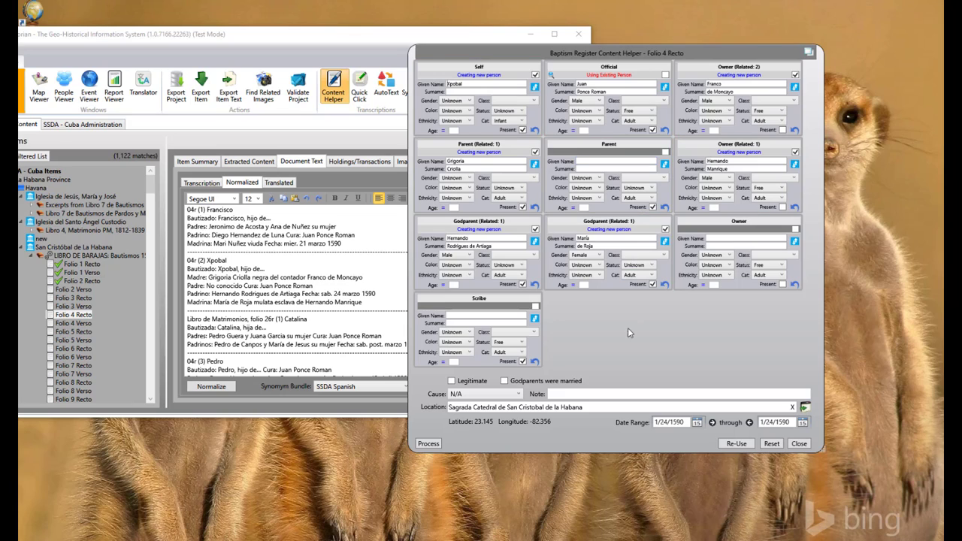
{"action": "left_click", "coordinate": [429, 443]}
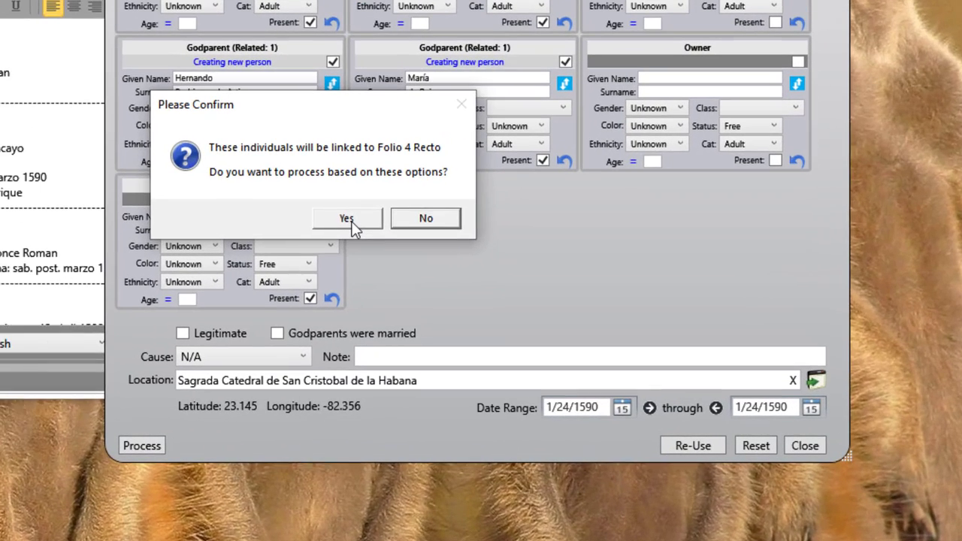
{"action": "left_click", "coordinate": [544, 316]}
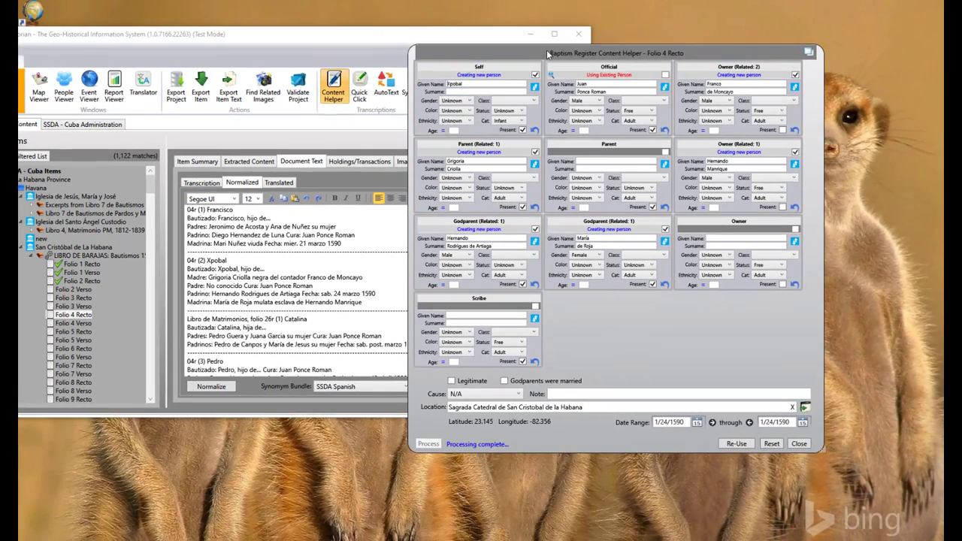
Open the baptized infant's person record from the people associated with Folio 4 Recto in its extracted content.
{"action": "left_click_drag", "start_coordinate": [544, 55], "coordinate": [563, 48]}
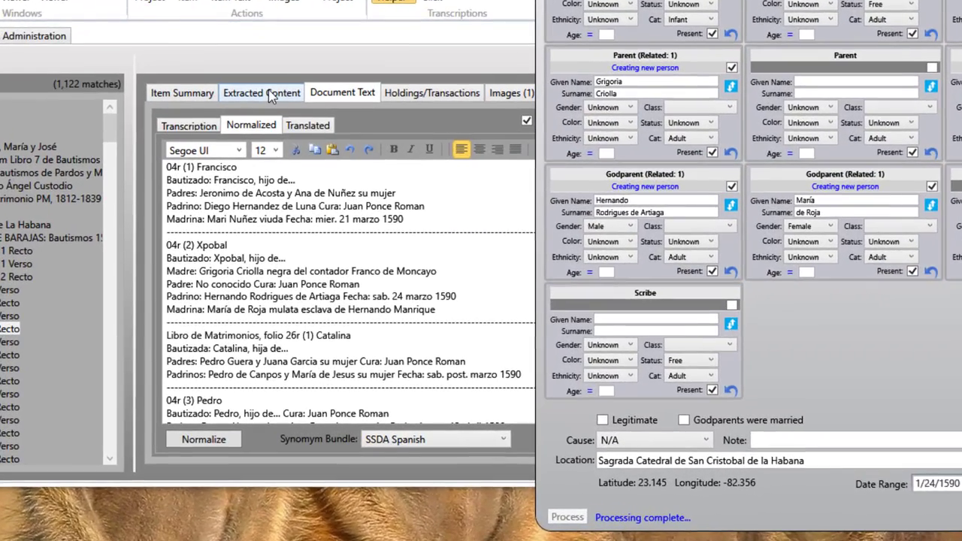
{"action": "left_click", "coordinate": [263, 93]}
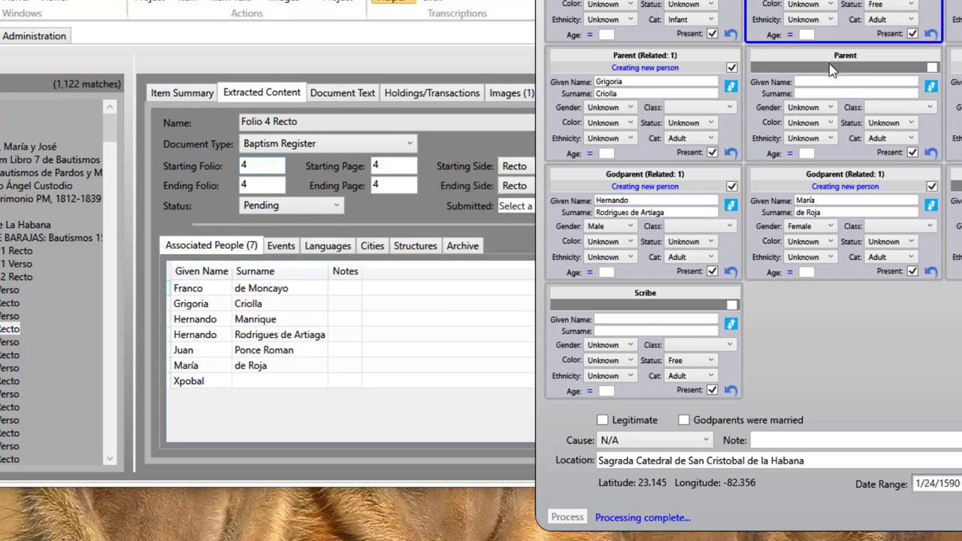
{"action": "left_click", "coordinate": [196, 382]}
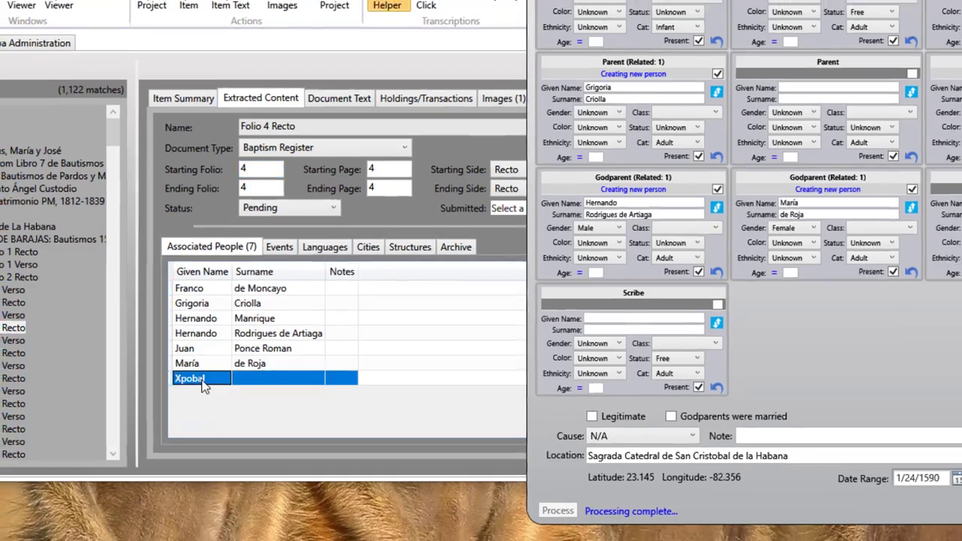
{"action": "right_click", "coordinate": [202, 379]}
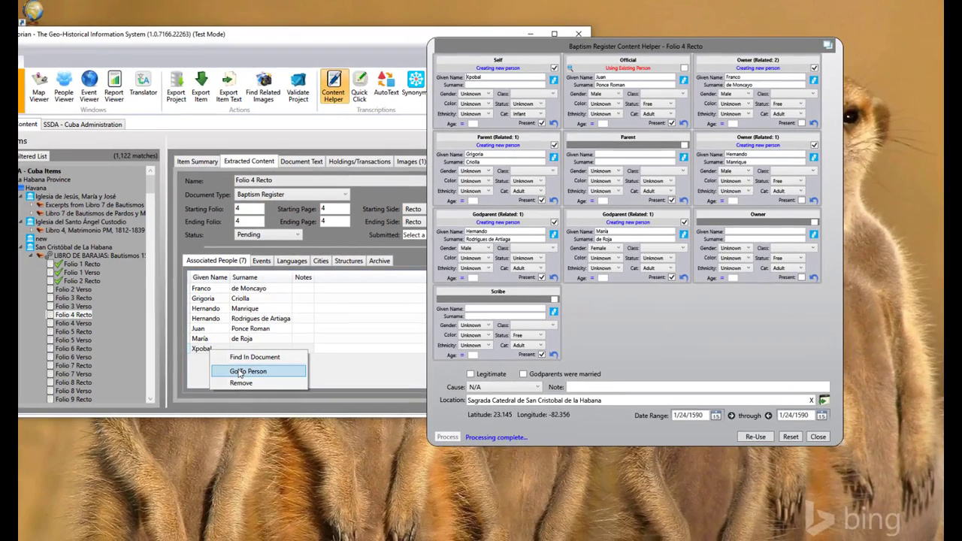
{"action": "left_click", "coordinate": [252, 410]}
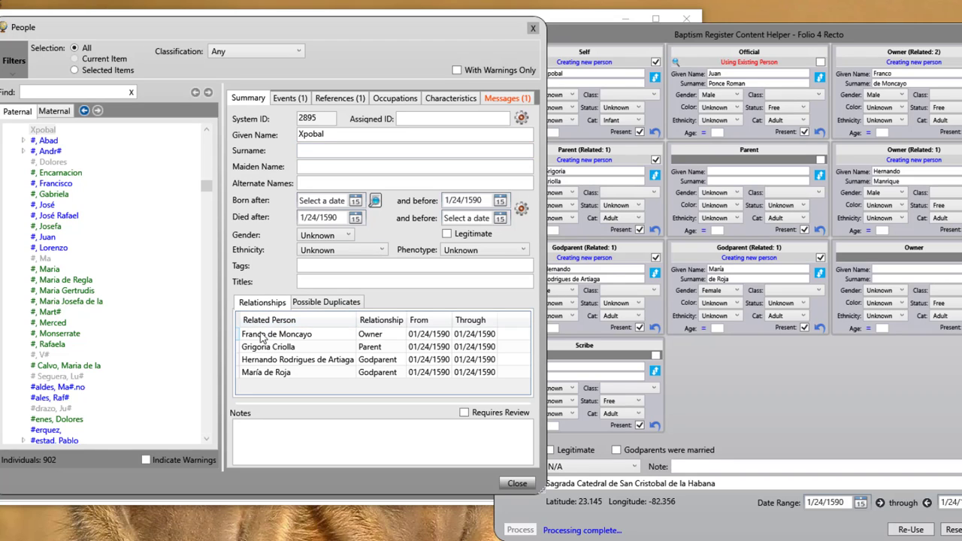
Examine the infant's summary and relationships, recorded baptism event with its attendees, and confirmed document references.
{"action": "left_click", "coordinate": [50, 132]}
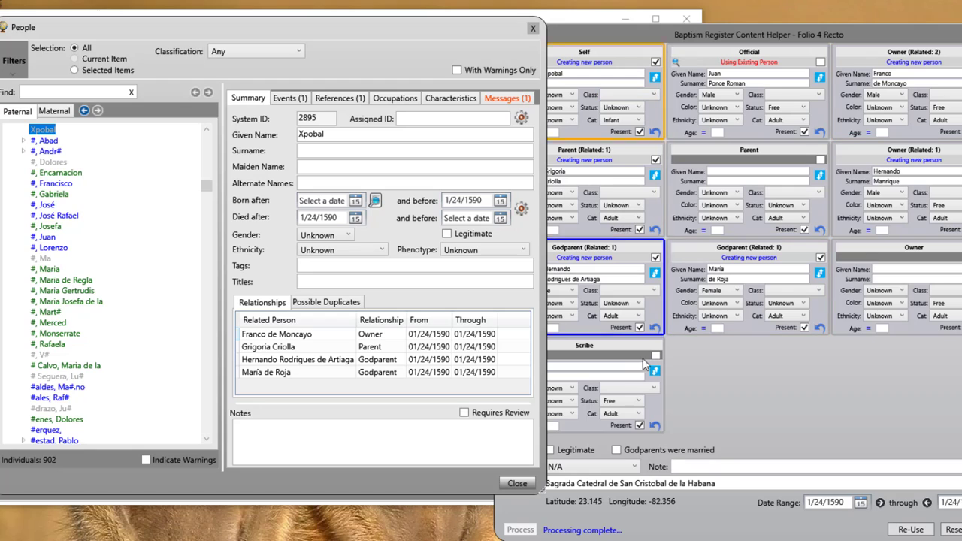
{"action": "left_click", "coordinate": [289, 101]}
{"action": "left_click", "coordinate": [291, 120]}
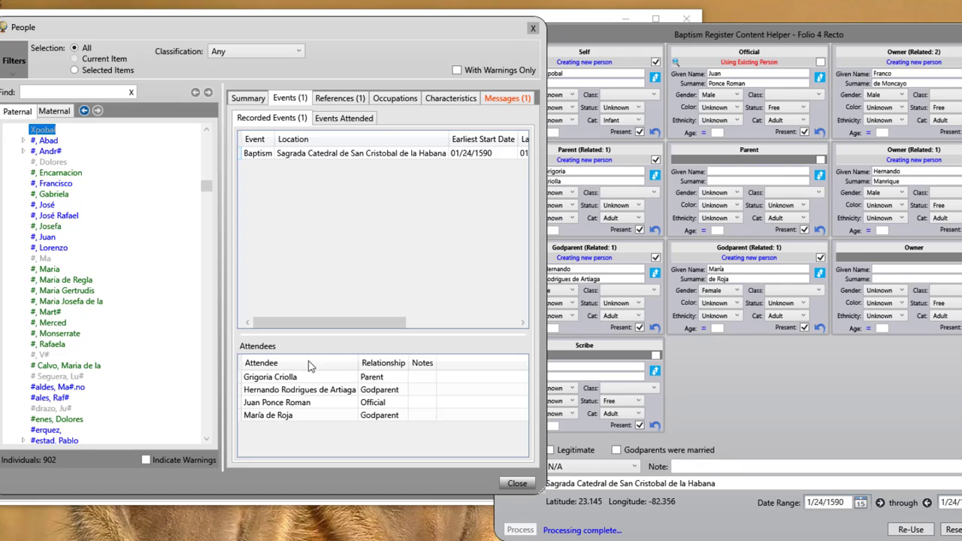
{"action": "left_click", "coordinate": [248, 99]}
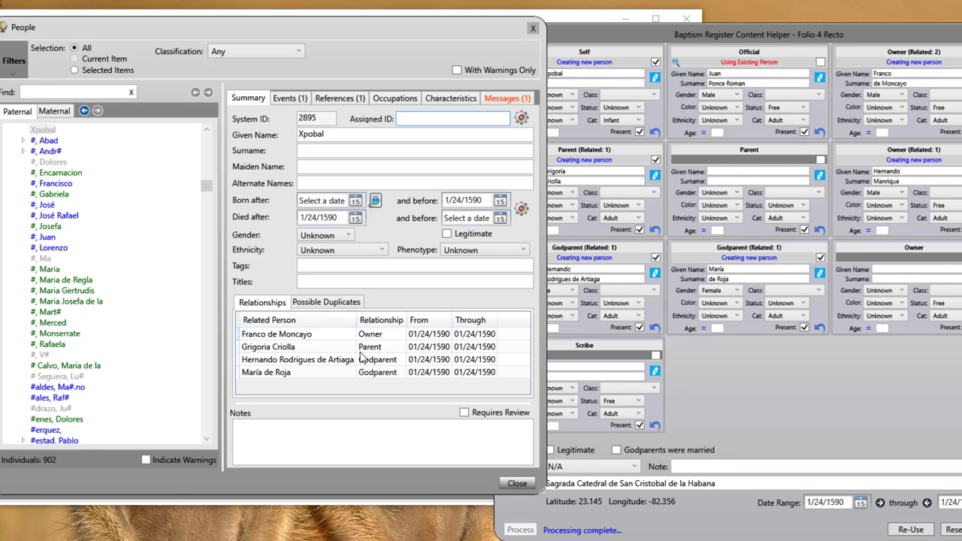
{"action": "left_click", "coordinate": [332, 335]}
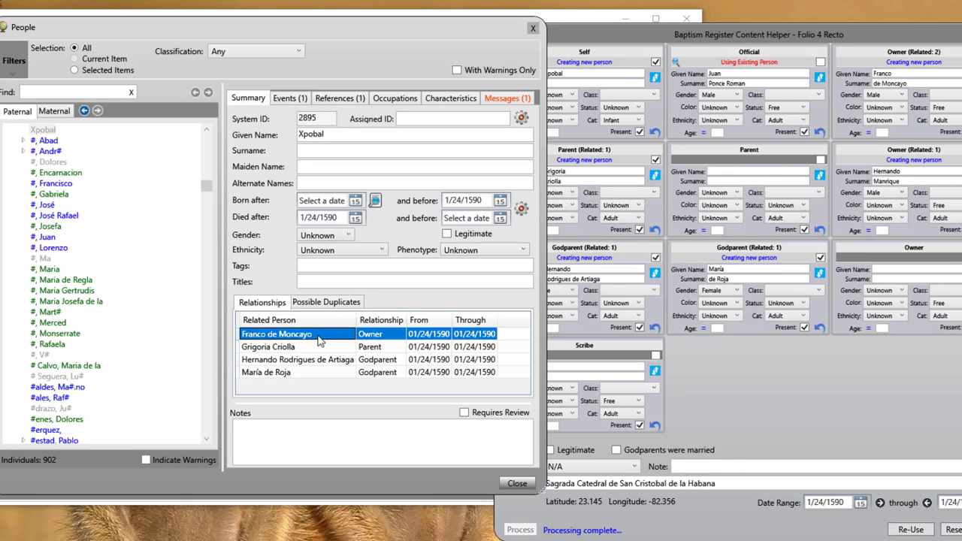
{"action": "left_click", "coordinate": [296, 98]}
{"action": "left_click", "coordinate": [345, 101]}
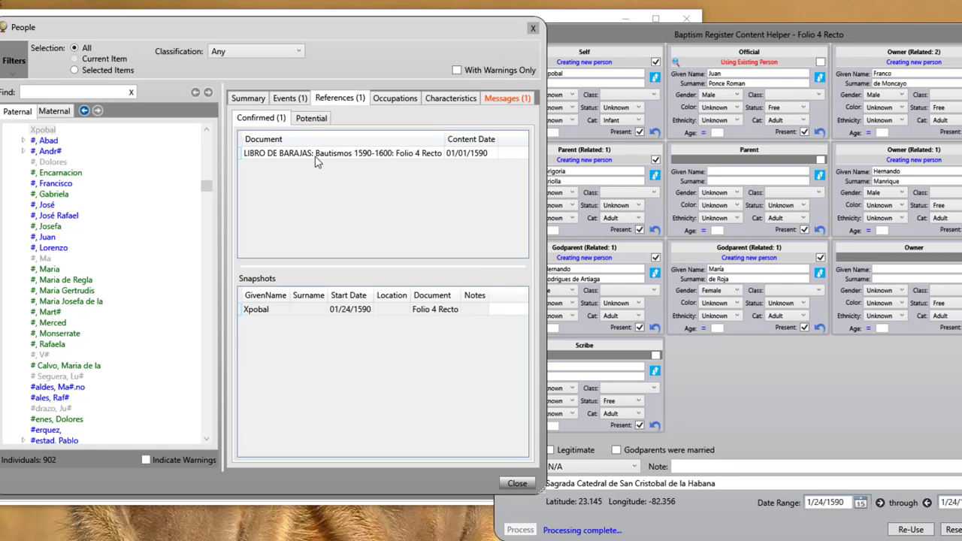
{"action": "left_click", "coordinate": [316, 154]}
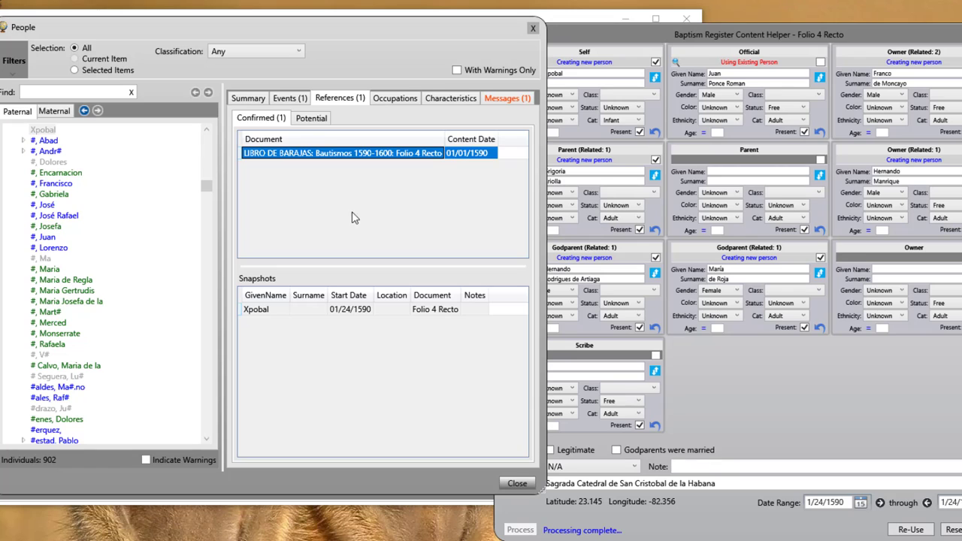
{"action": "left_click", "coordinate": [292, 99]}
{"action": "left_click", "coordinate": [255, 100]}
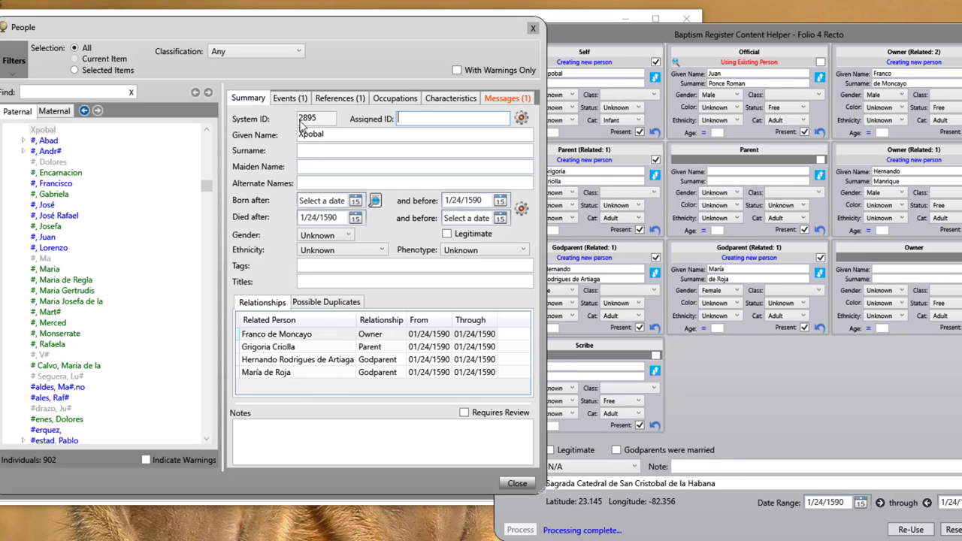
{"action": "scroll", "coordinate": [168, 204], "scroll_direction": "up", "scroll_amount": 2}
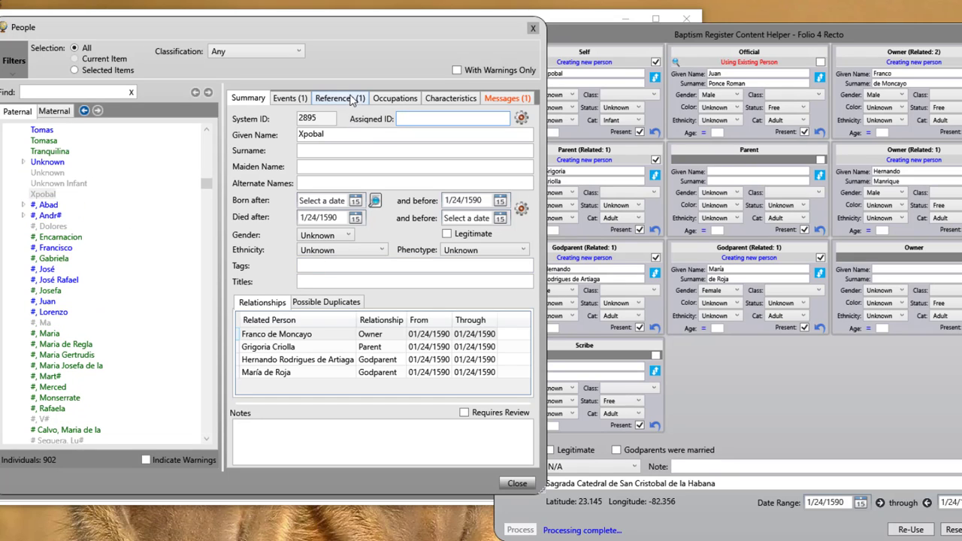
Go to the owner's person record from the infant's relationships and examine the people related to the owner.
{"action": "left_click", "coordinate": [299, 337]}
{"action": "right_click", "coordinate": [299, 343]}
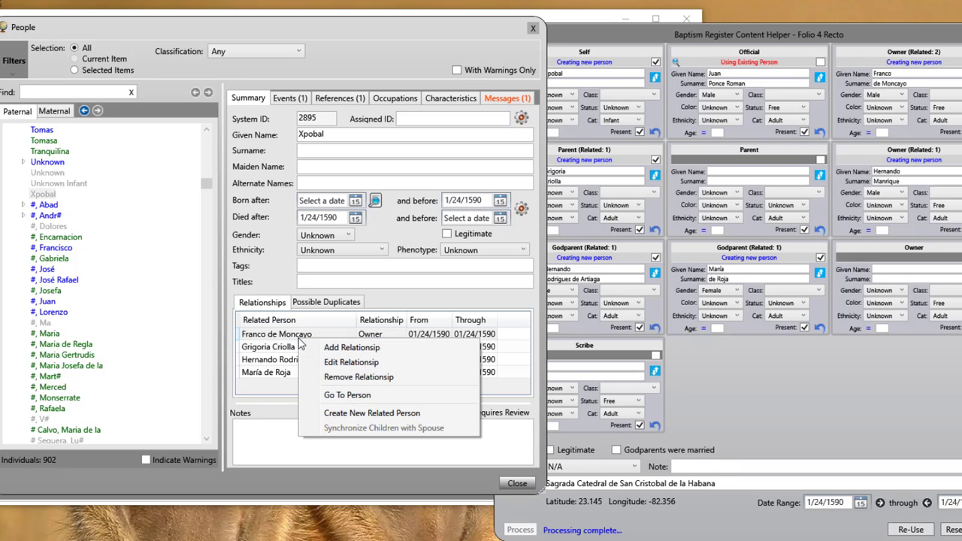
{"action": "left_click", "coordinate": [340, 395]}
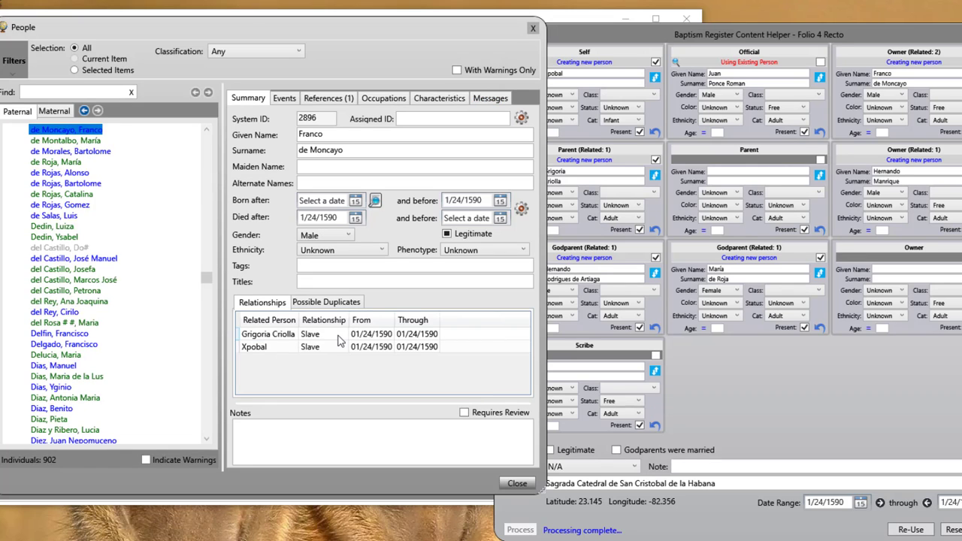
{"action": "left_click", "coordinate": [284, 338]}
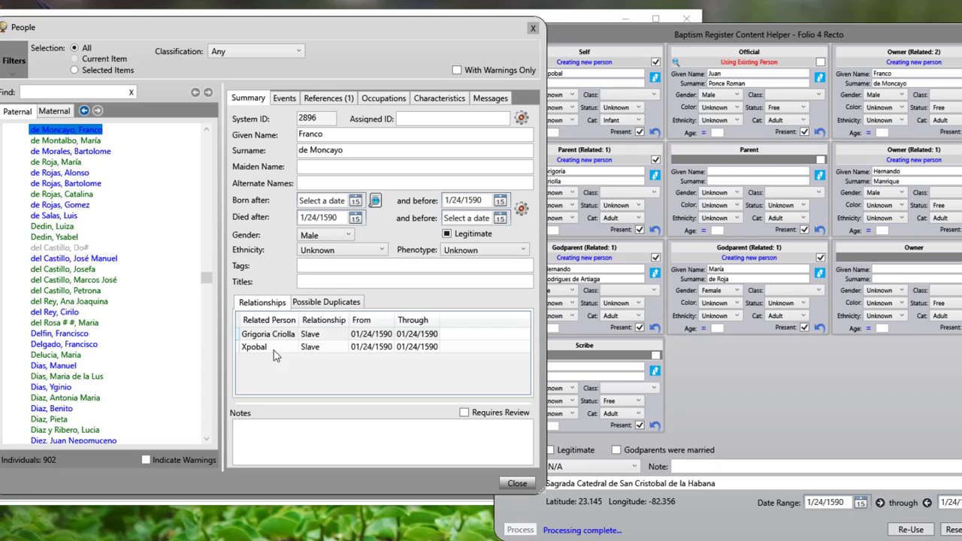
Return to the infant's record, and close the People window and the Baptism Register Content Helper.
{"action": "left_click", "coordinate": [85, 111]}
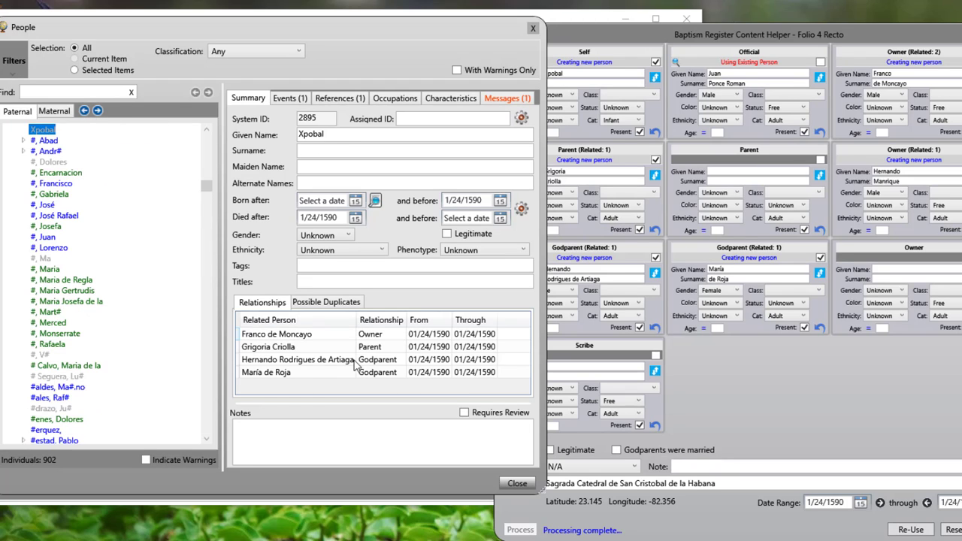
{"action": "left_click", "coordinate": [532, 28]}
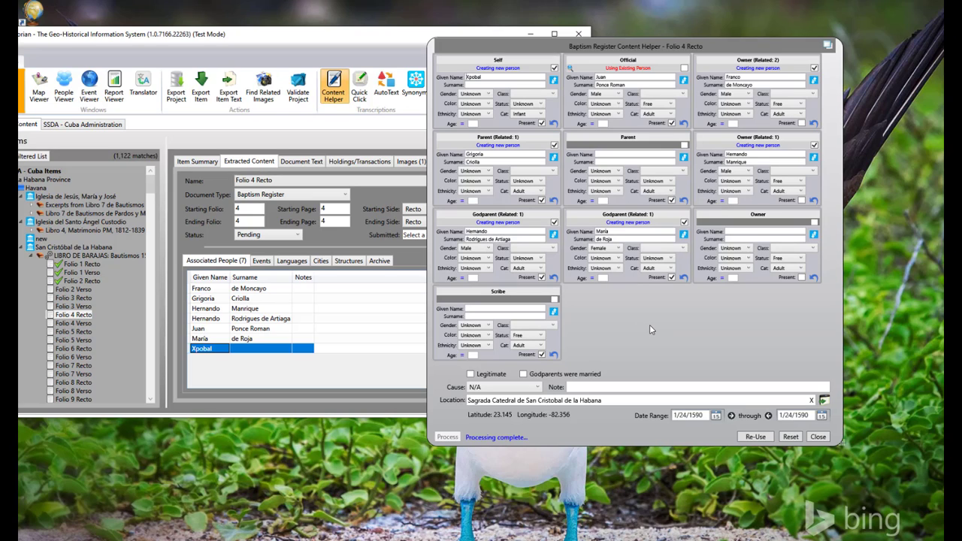
{"action": "left_click", "coordinate": [816, 437]}
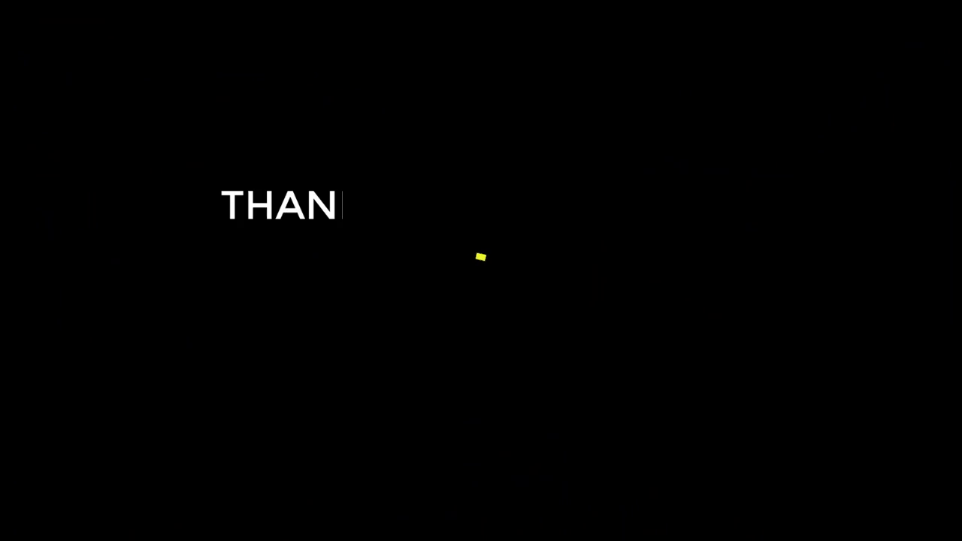